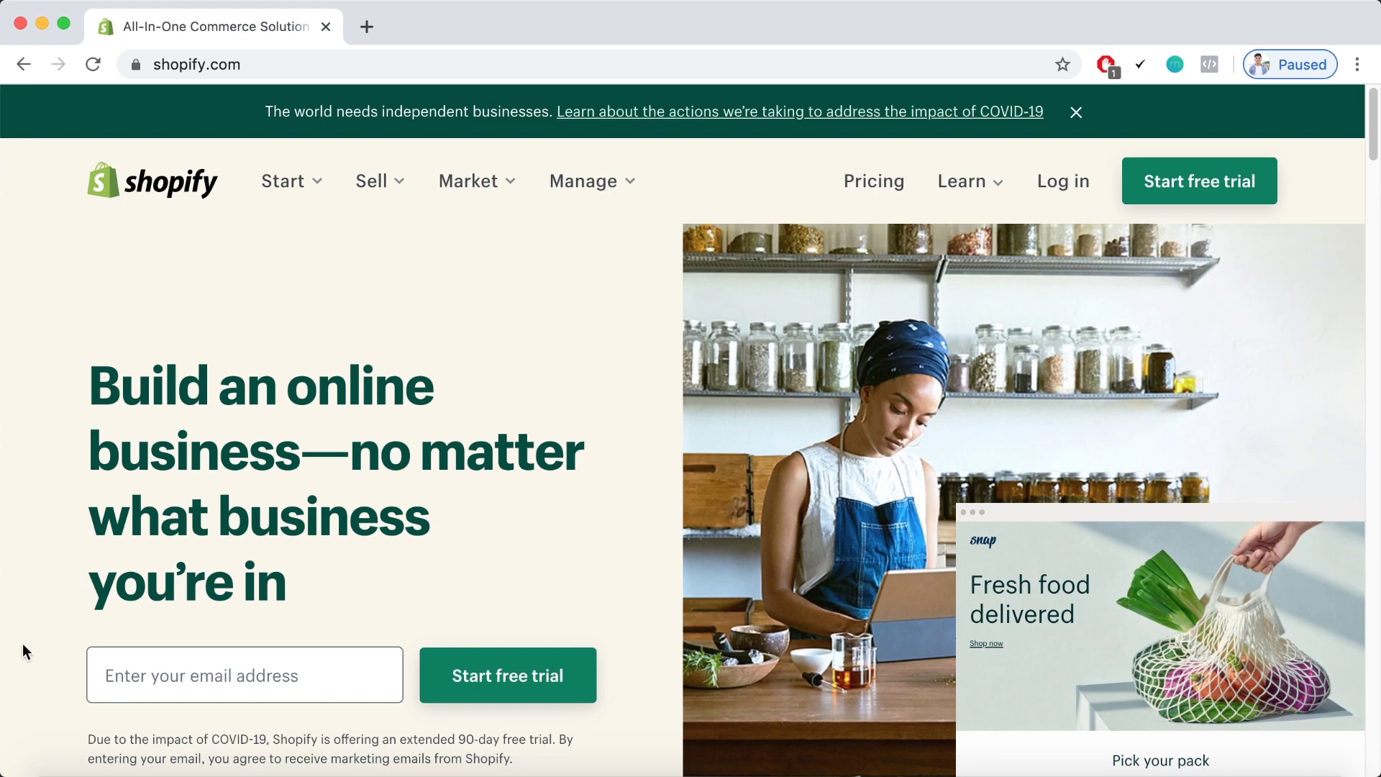
Fill in the saved email address from the autofill suggestion and start the free trial
click(230, 682)
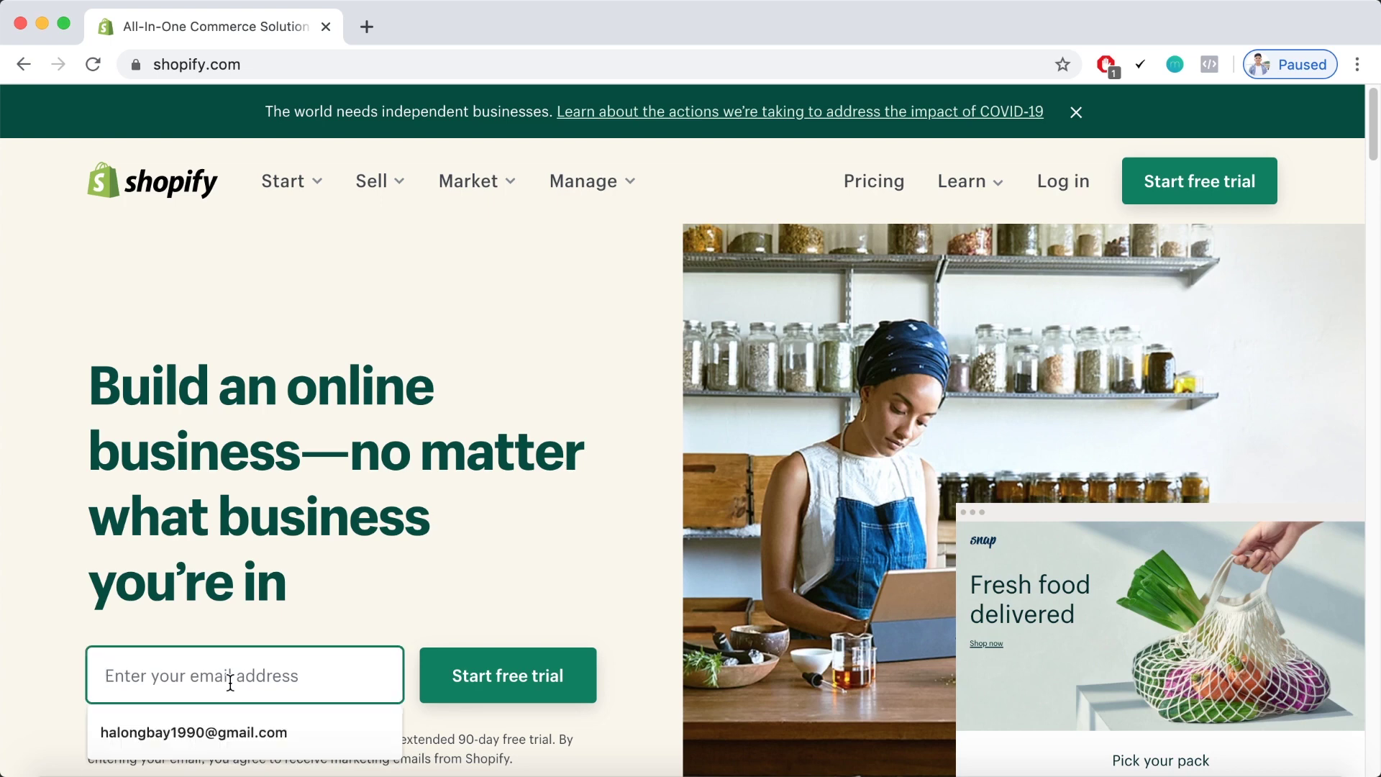
text(halong)
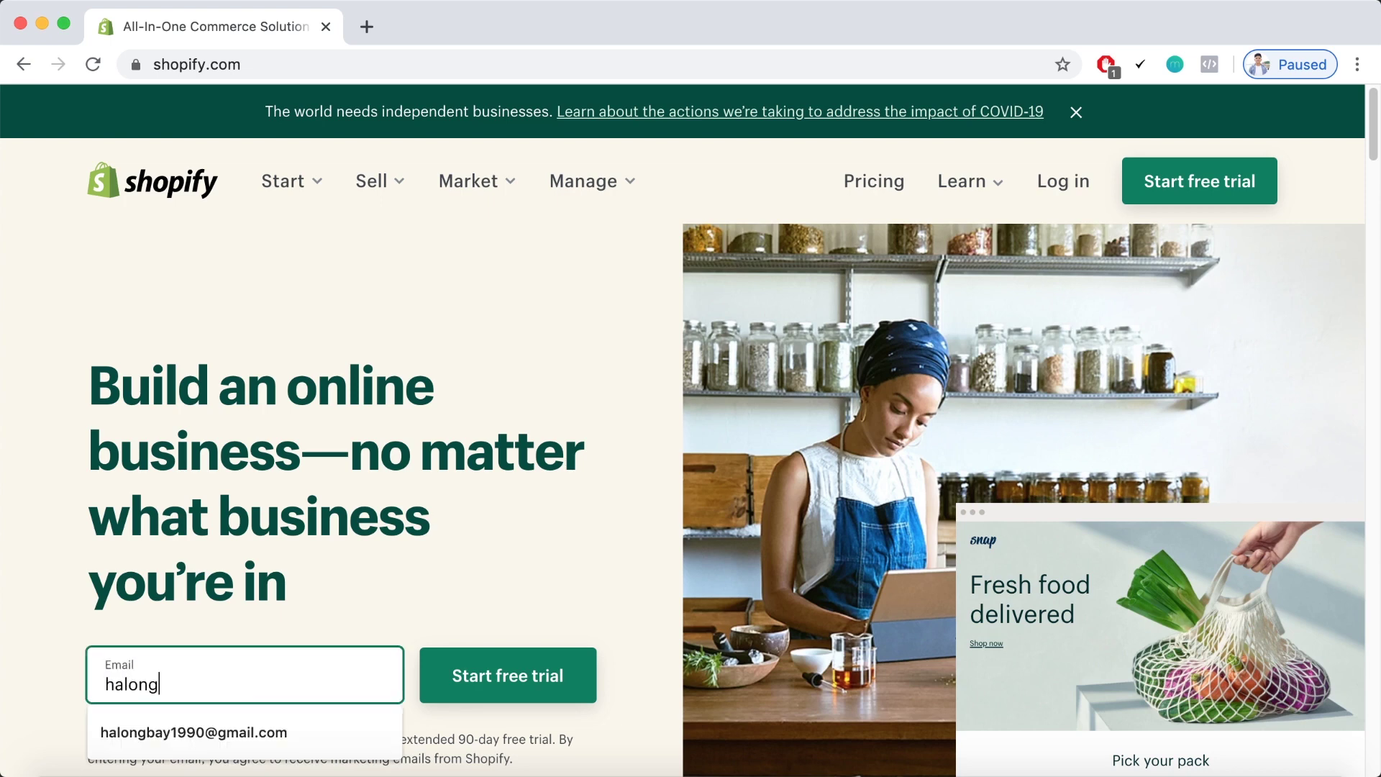
key(Down)
key(Return)
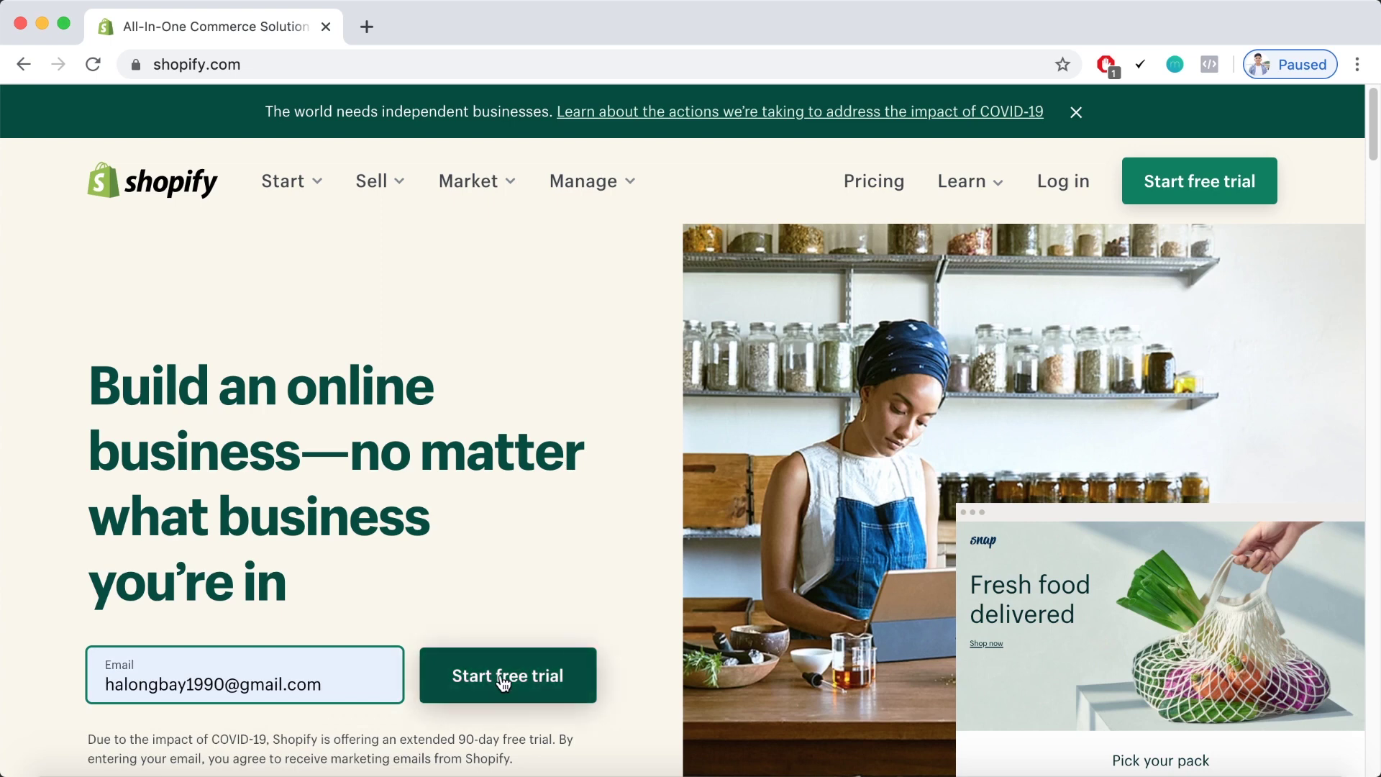
click(501, 675)
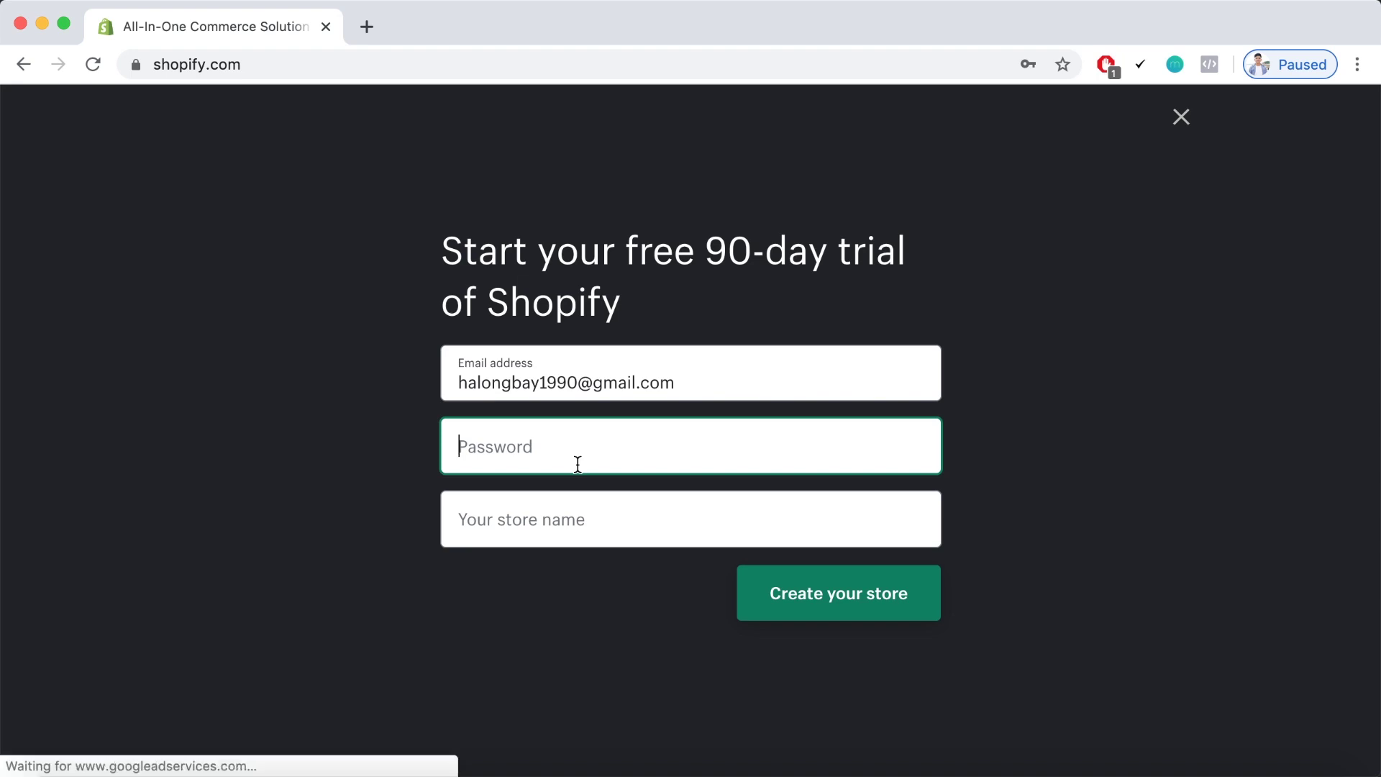
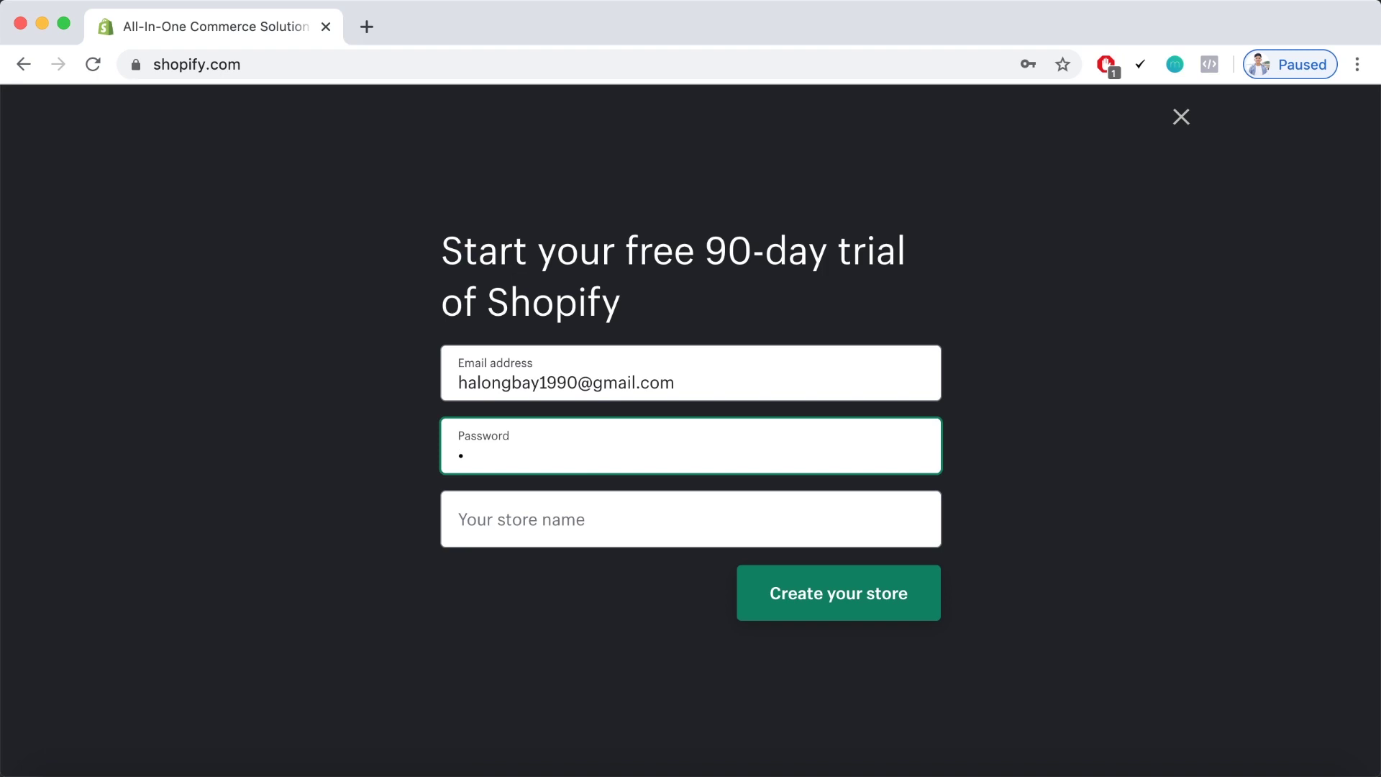
Begin entering the account password, correcting mistyped characters
key(BackSpace)
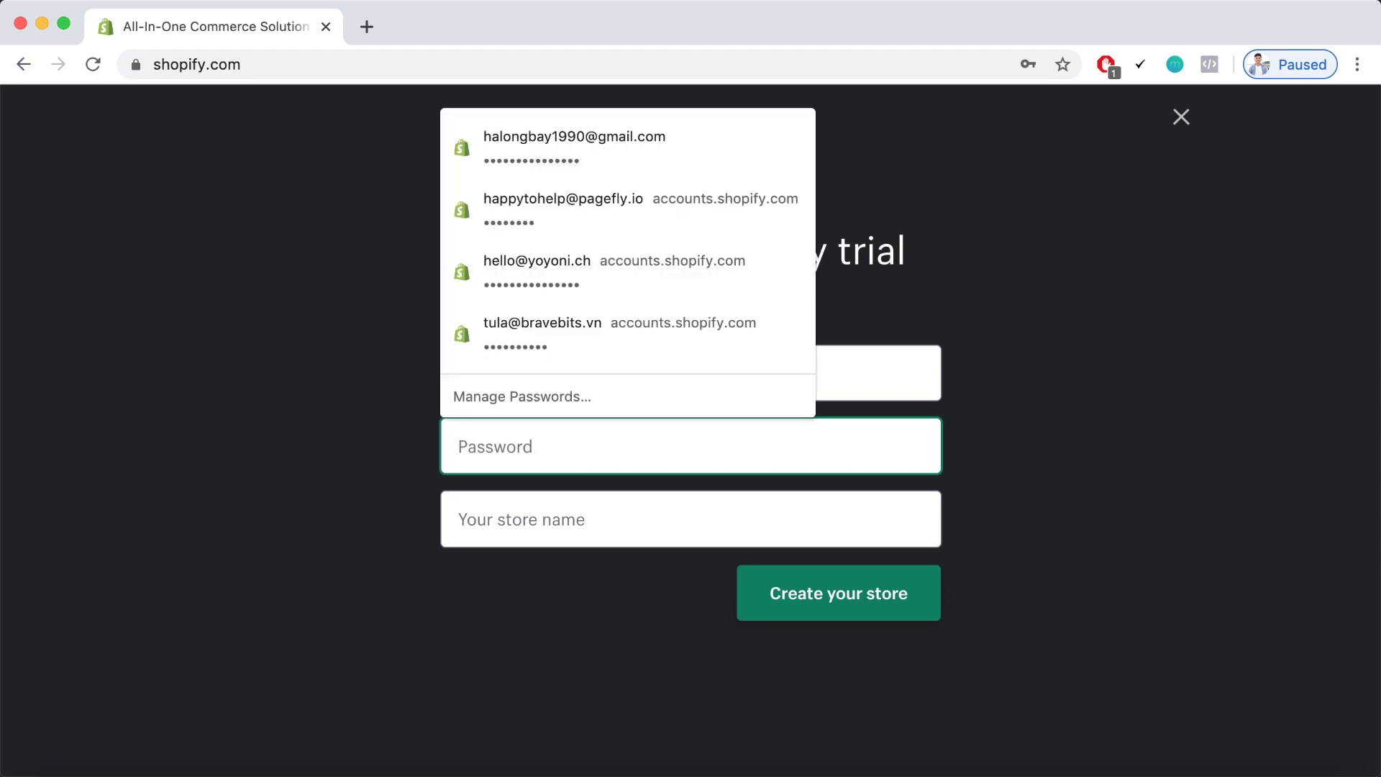
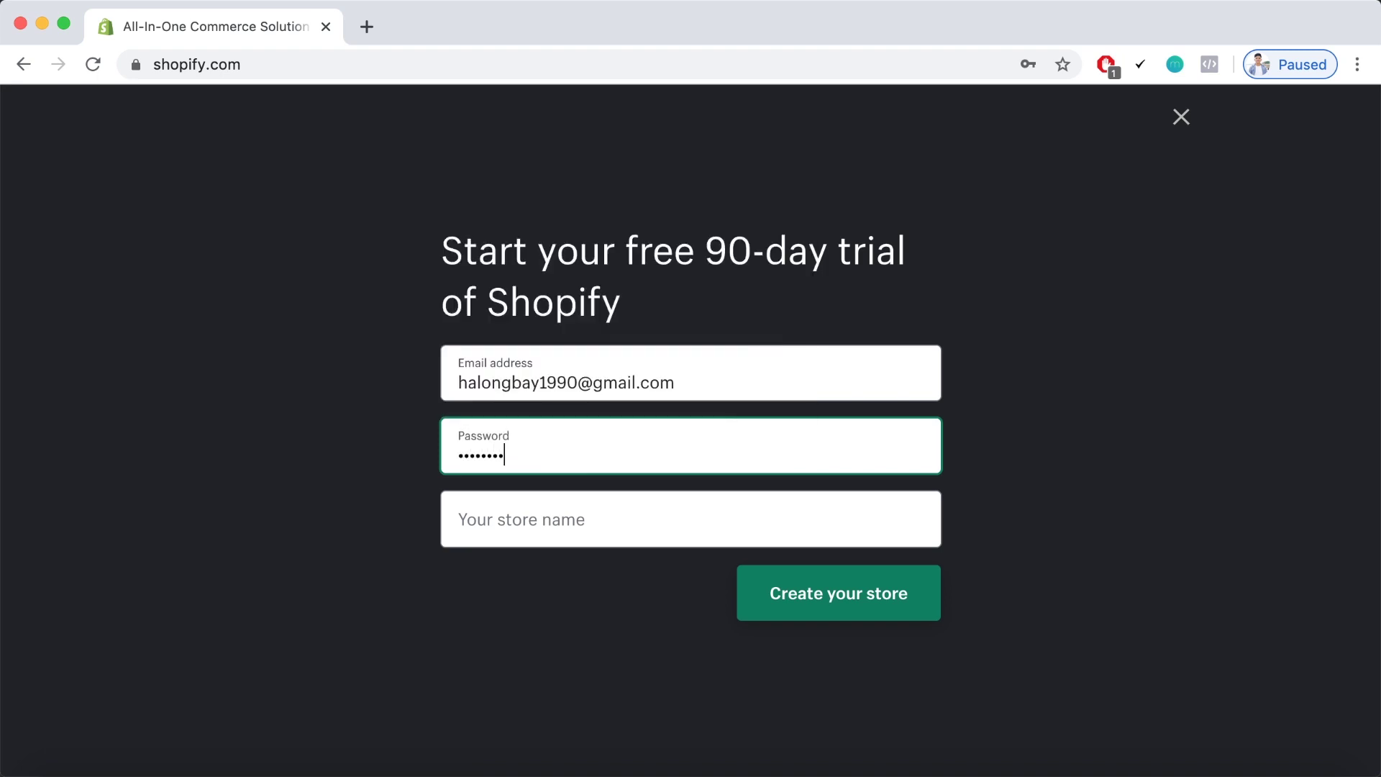
Finish the password and try 'Ha Long Bay' as the store name
key(Tab)
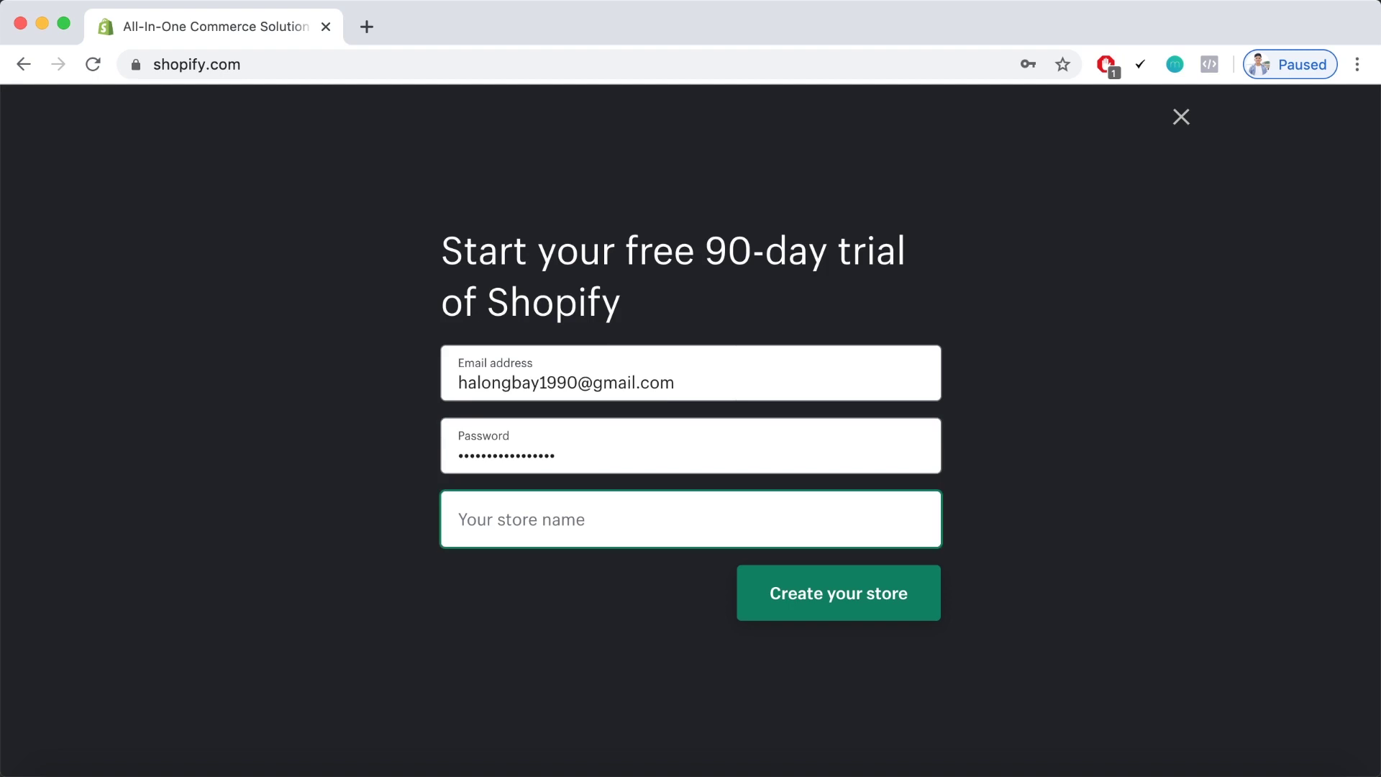
text(Ha Long Bay)
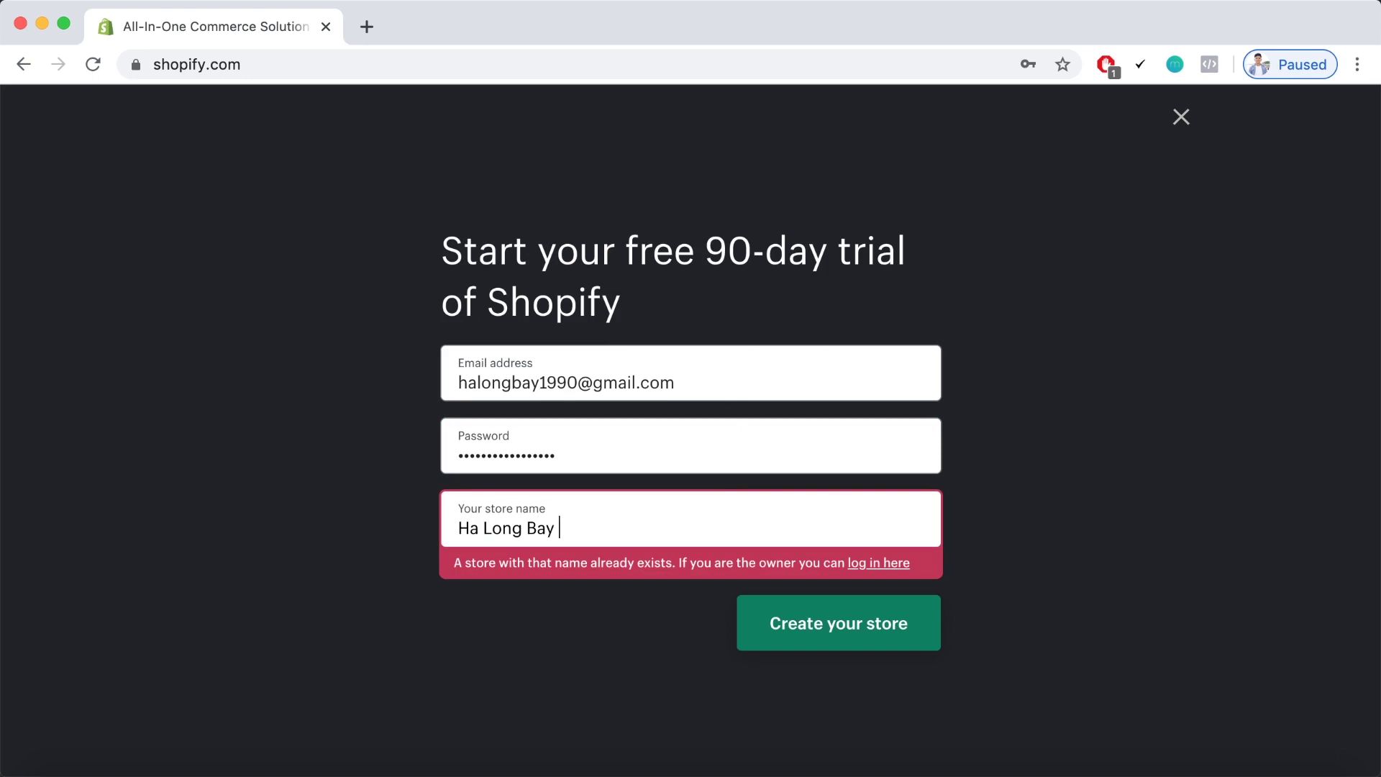
key(BackSpace)
key(BackSpace)
key(BackSpace)
key(BackSpace)
key(BackSpace)
key(BackSpace)
key(BackSpace)
key(BackSpace)
key(BackSpace)
key(BackSpace)
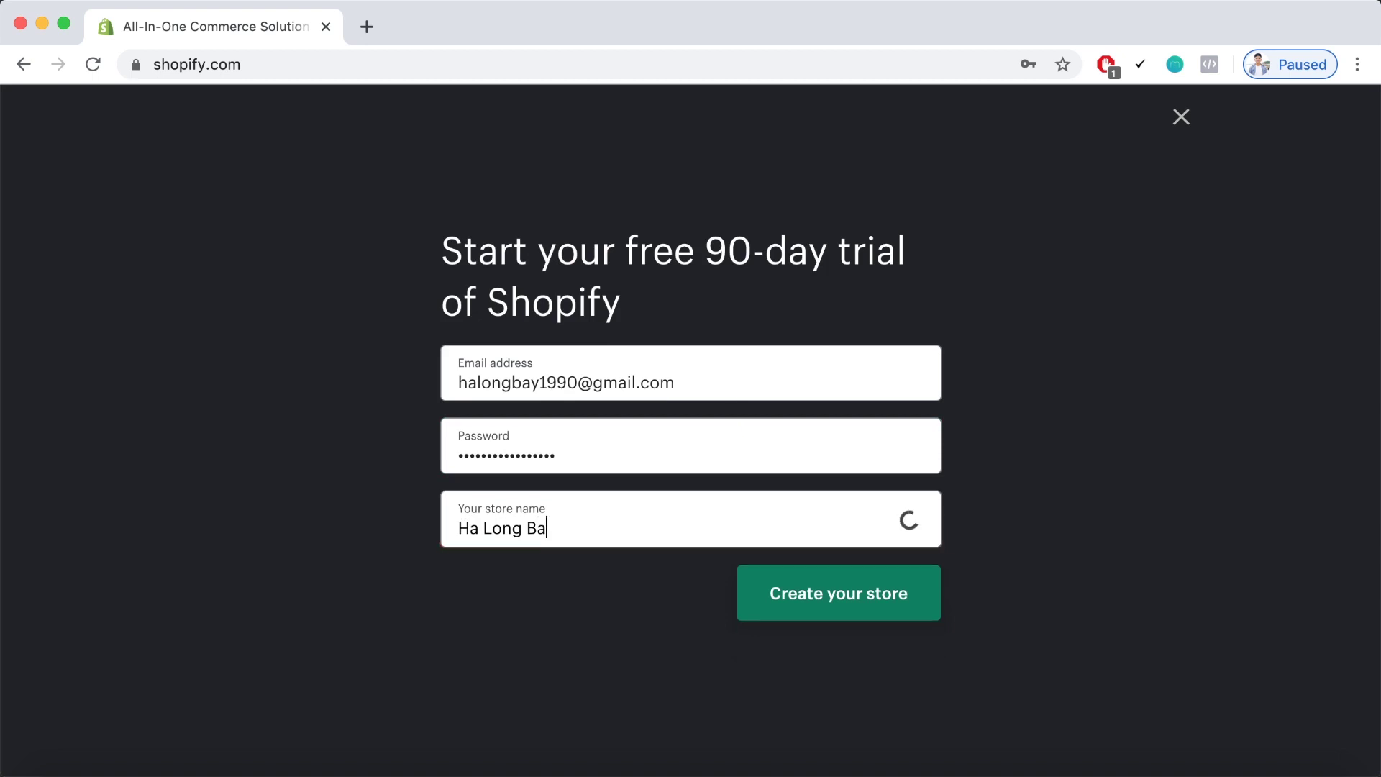
text(Long Bay)
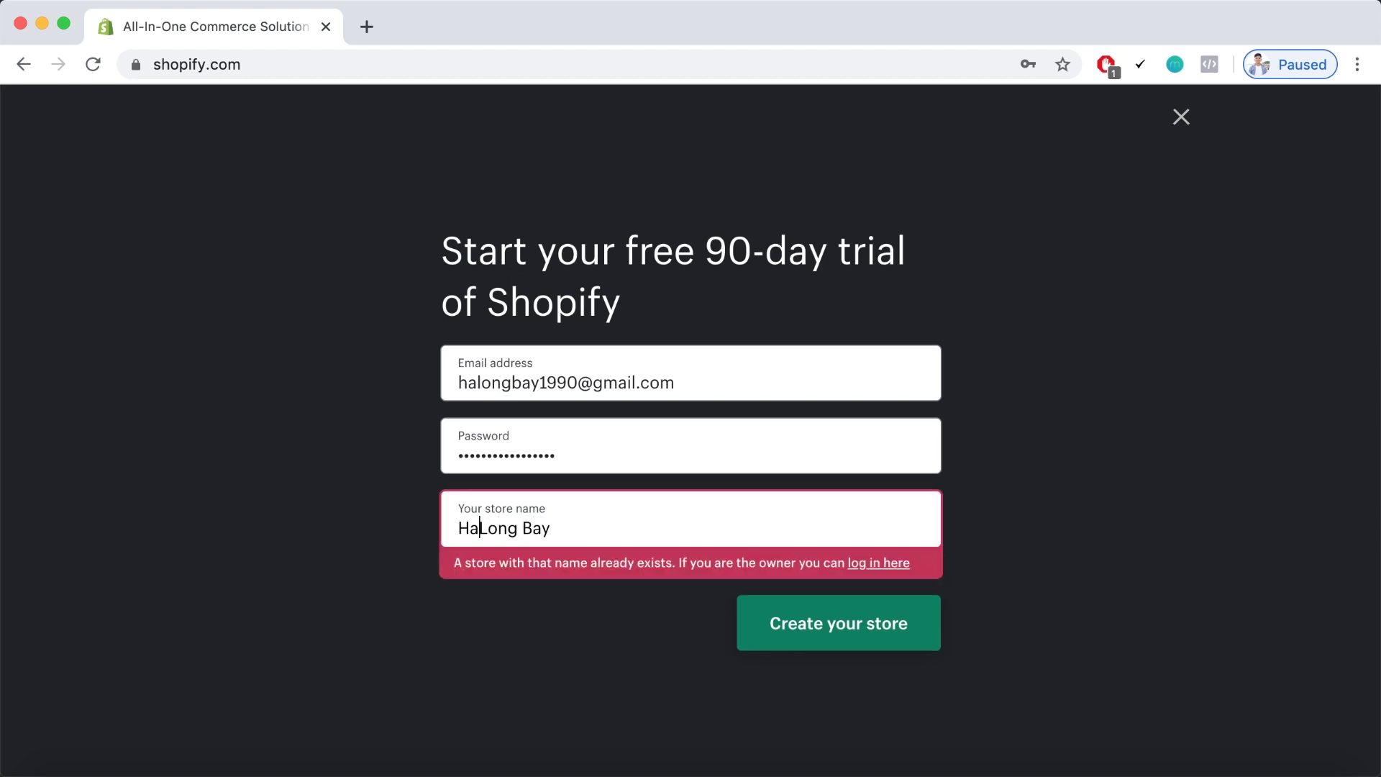
Replace the rejected store name with 'Shopify Test Store PageFly'
click(479, 528)
key(BackSpace)
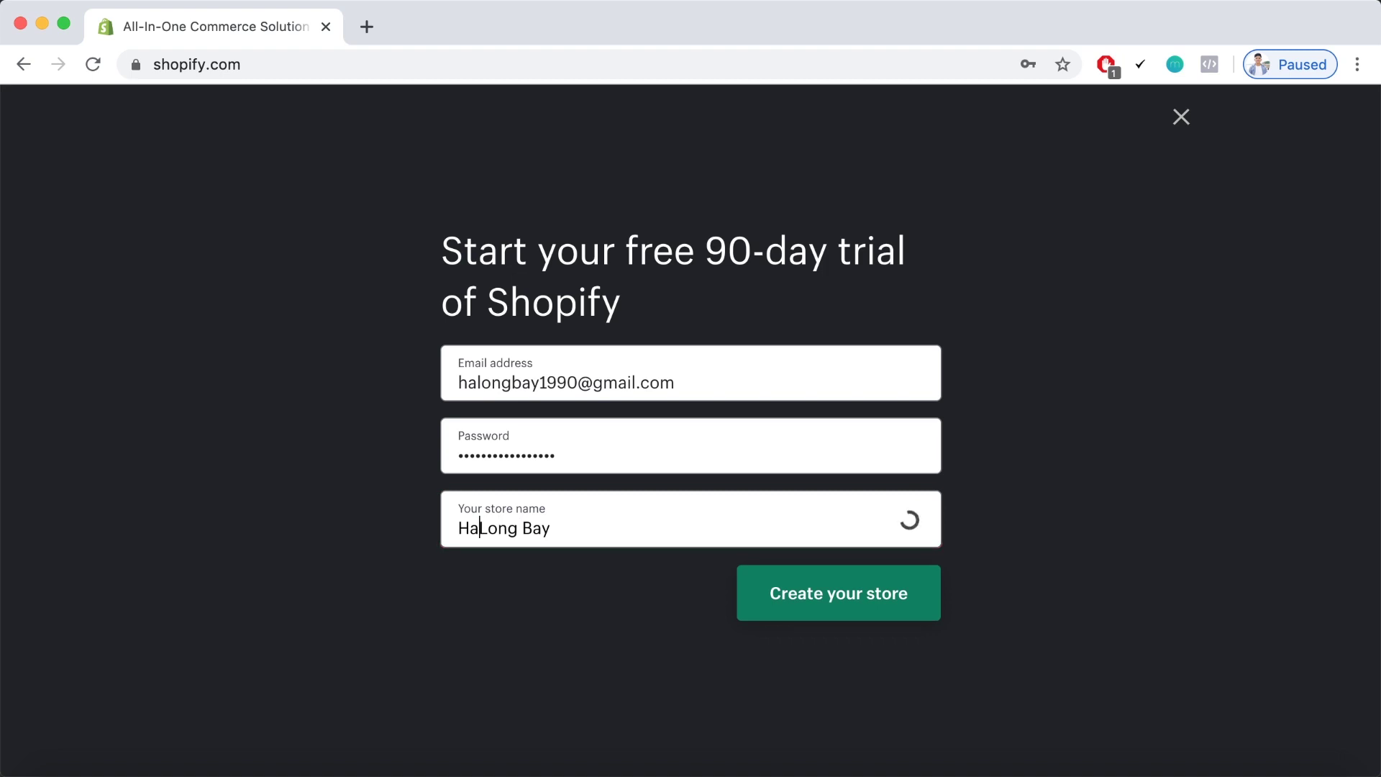
key(super+a)
text(Shopify)
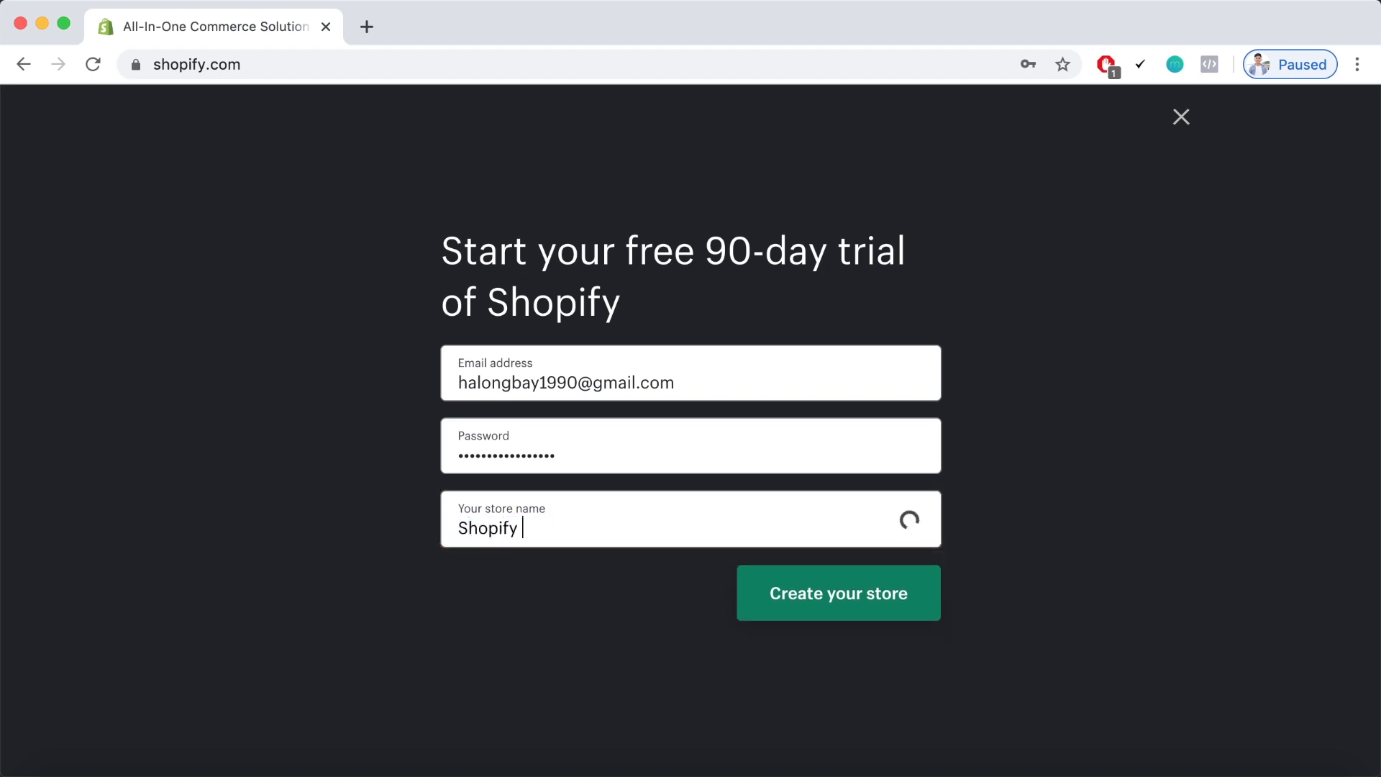
key(BackSpace)
key(BackSpace)
key(BackSpace)
key(BackSpace)
key(BackSpace)
key(BackSpace)
key(BackSpace)
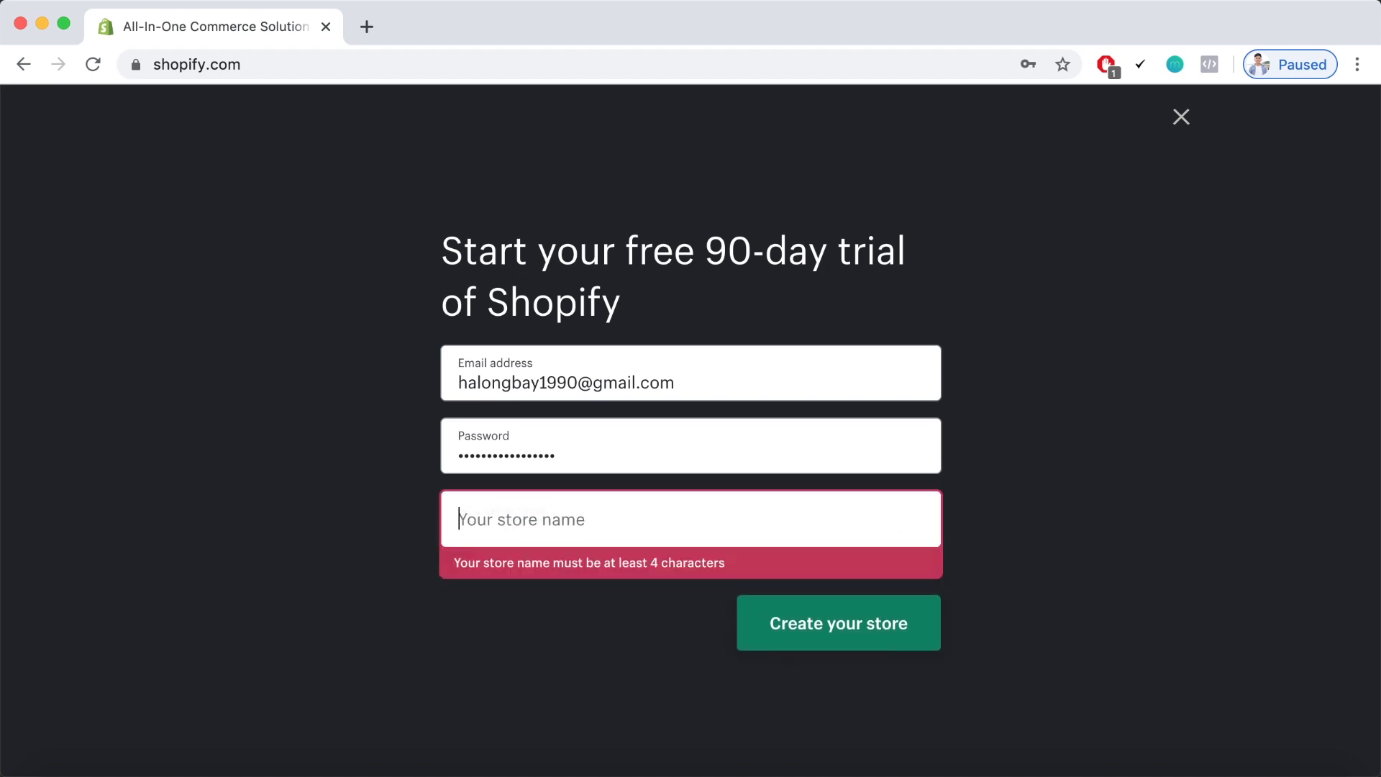
text(Shop)
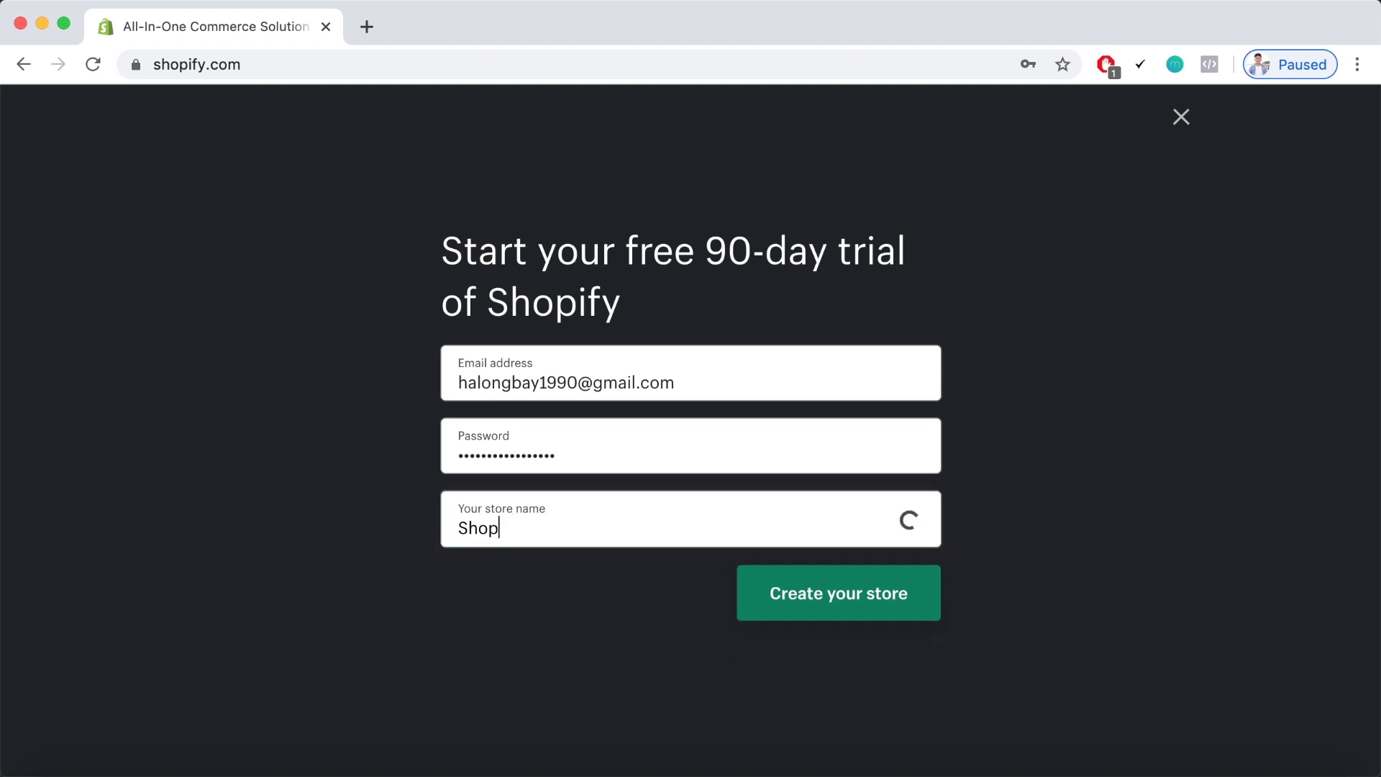
text(ify Test Store)
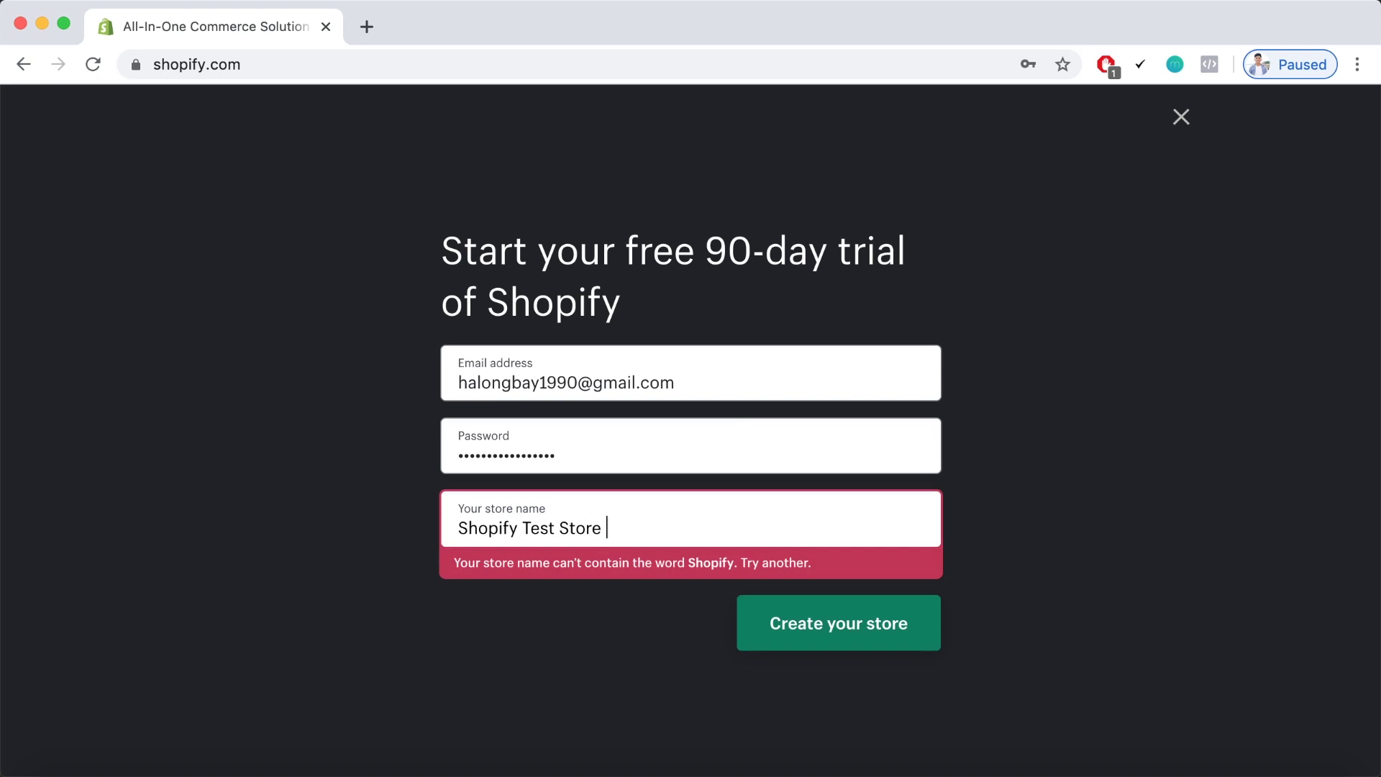
text( PageFly)
Remove the word 'Shopify' so the store name reads 'Test Store PageFly'
double_click(461, 527)
key(BackSpace)
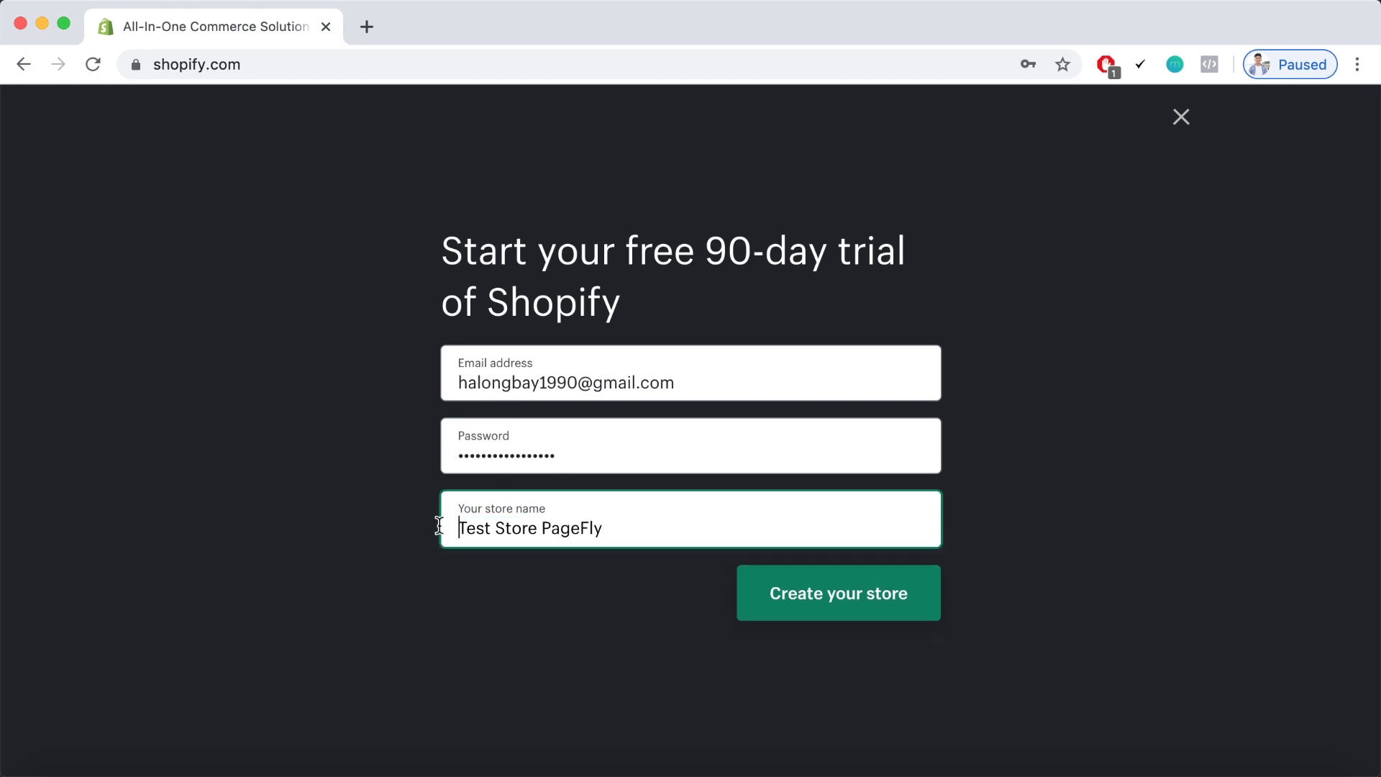
click(1120, 518)
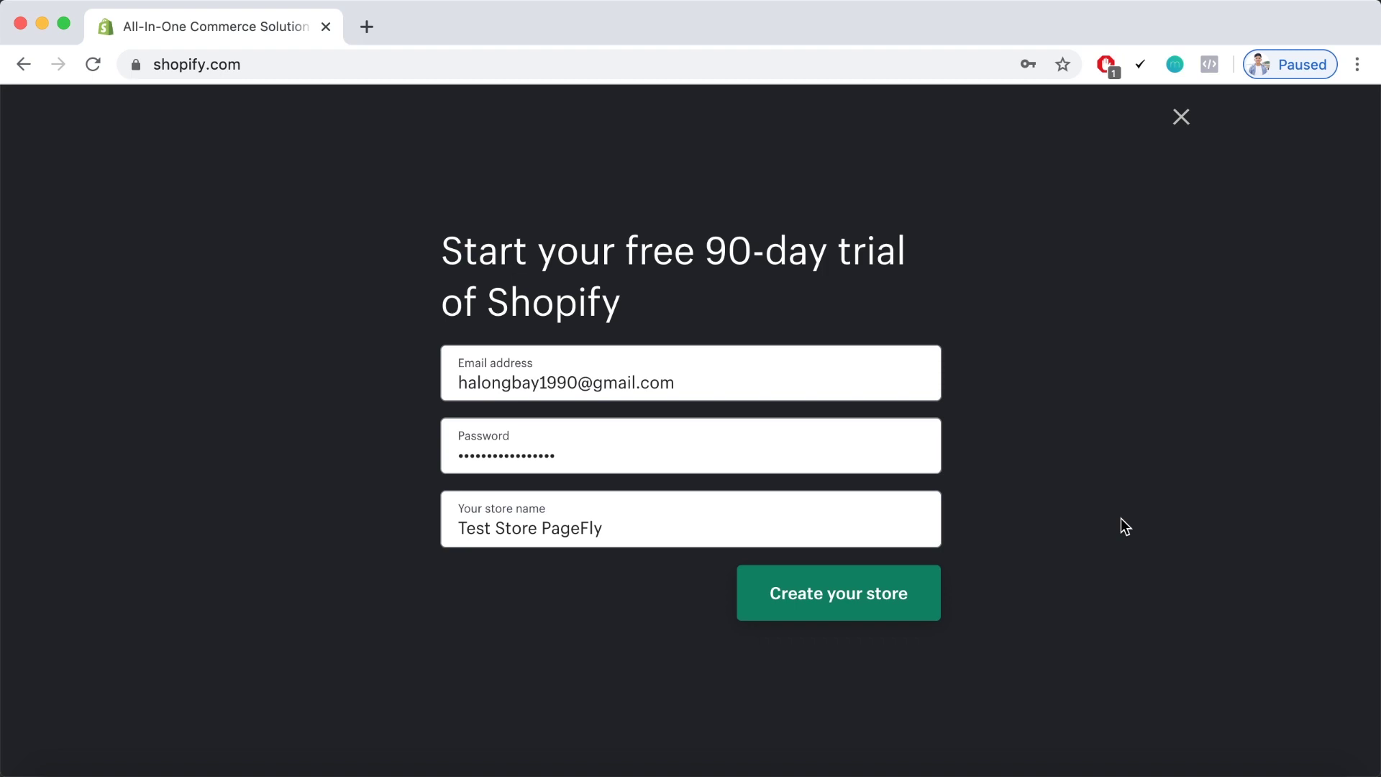
Create the Test Store PageFly store and indicate it is being built for a client
click(886, 597)
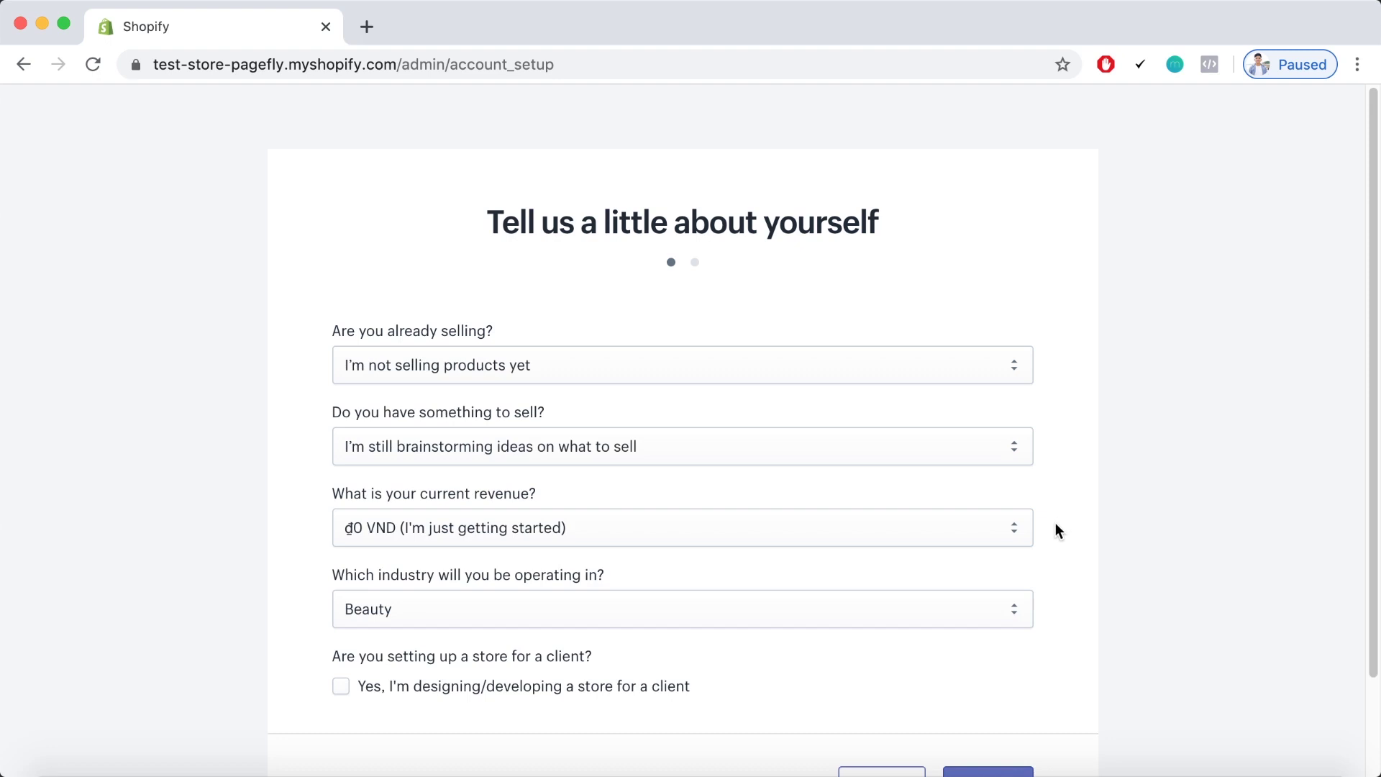
scroll(1055, 522, down, 2)
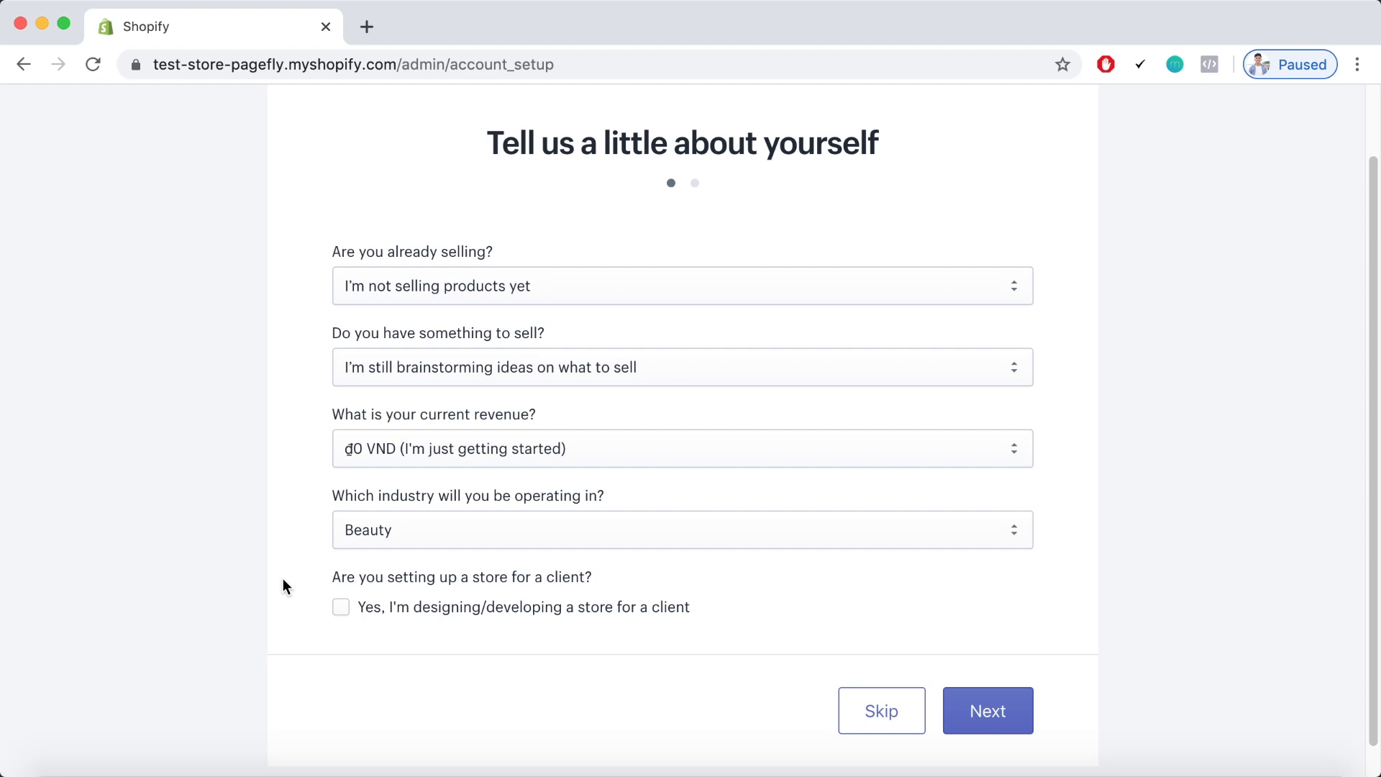
click(342, 608)
Fill the business street address from a saved suggestion, correcting the street name
click(999, 704)
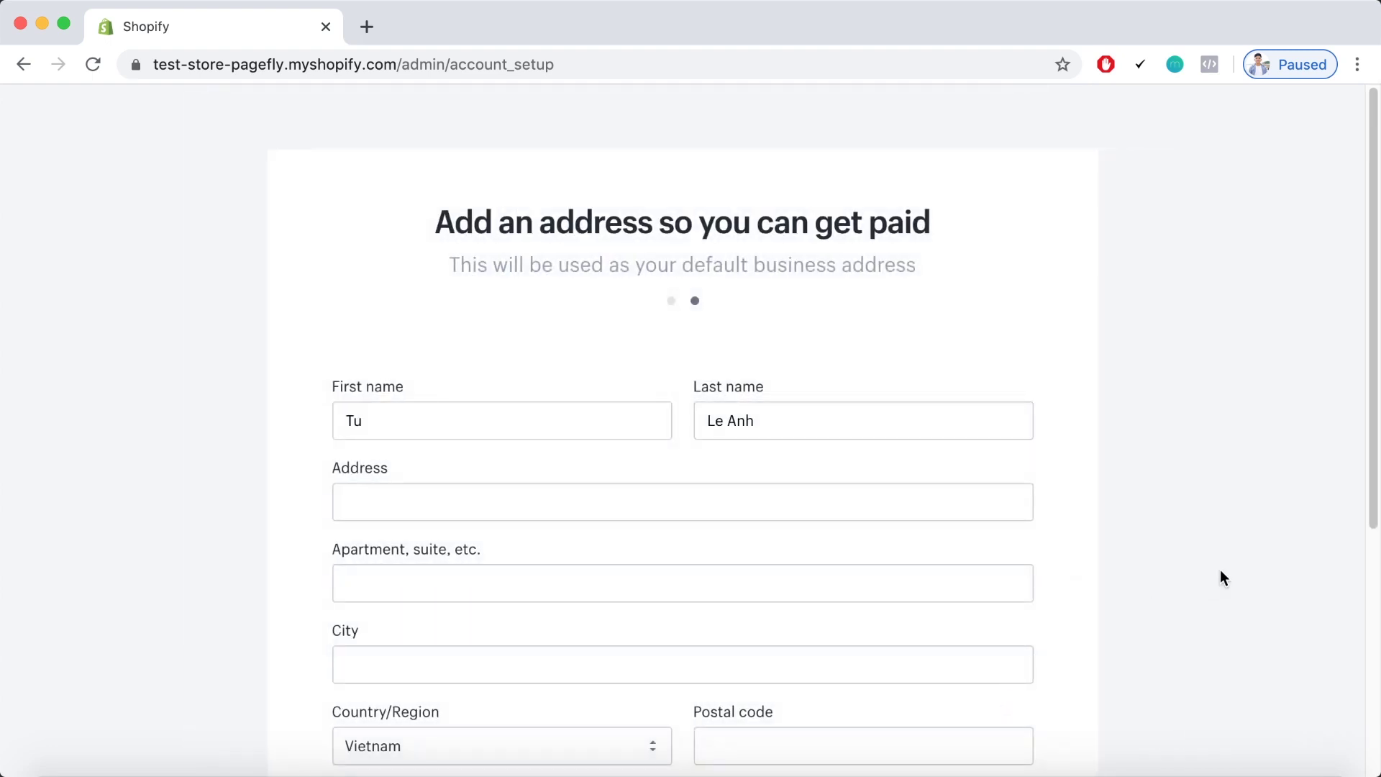
scroll(1220, 571, down, 3)
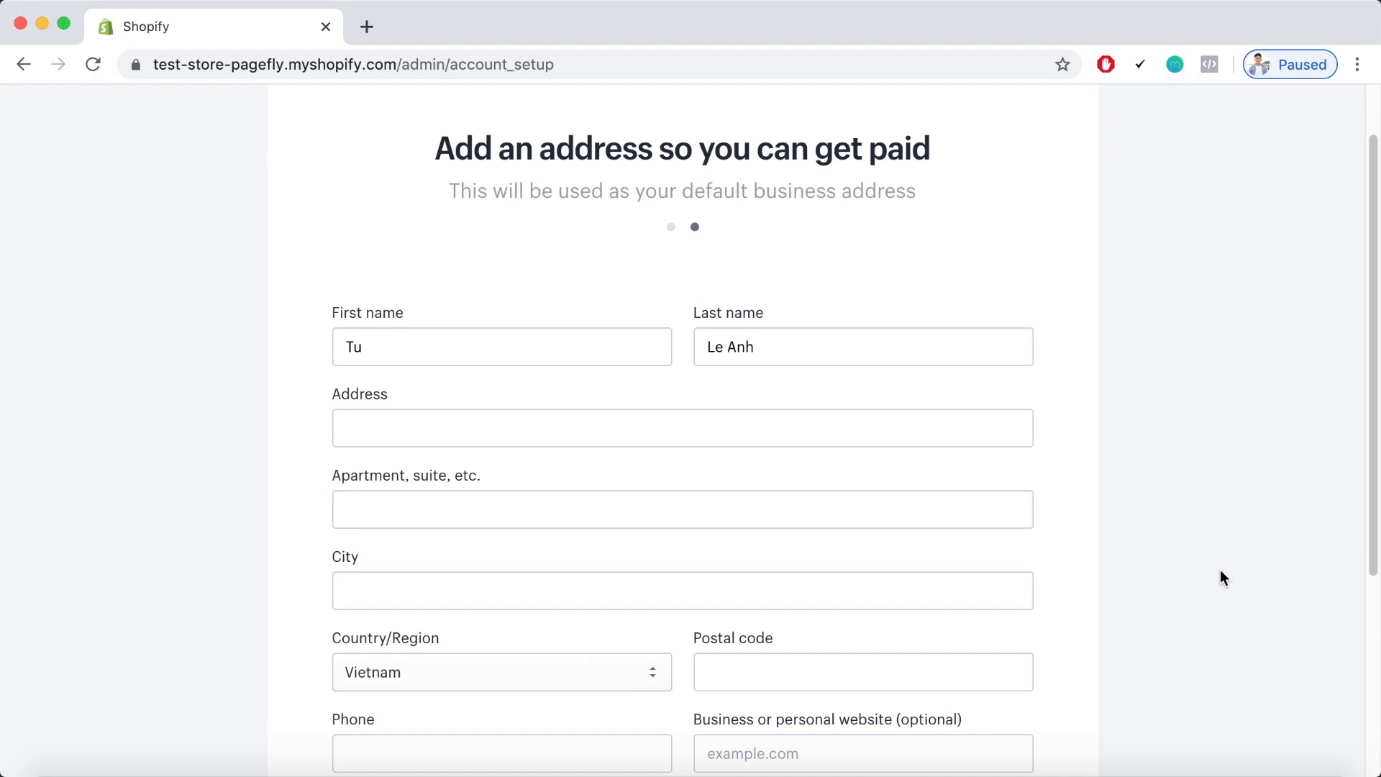
scroll(1219, 570, up, 2)
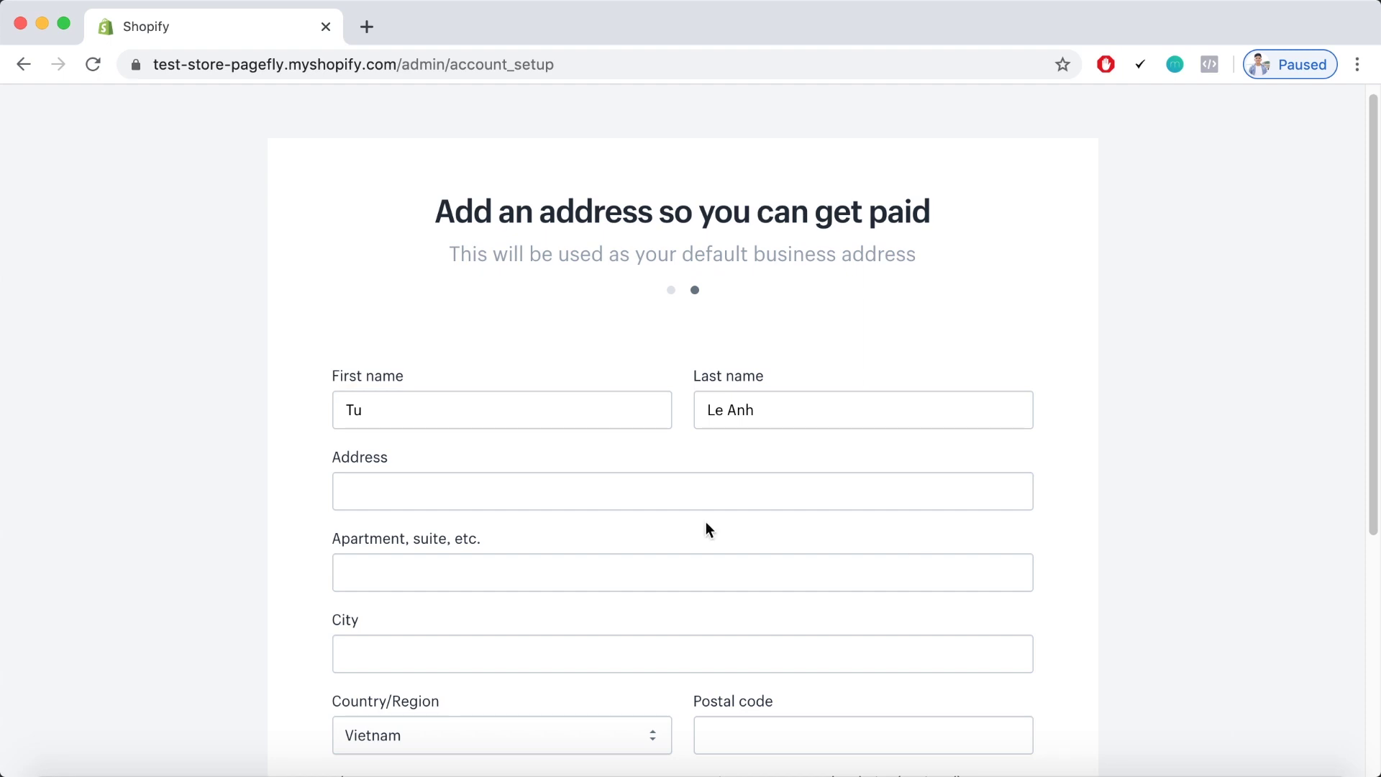
click(429, 484)
click(381, 540)
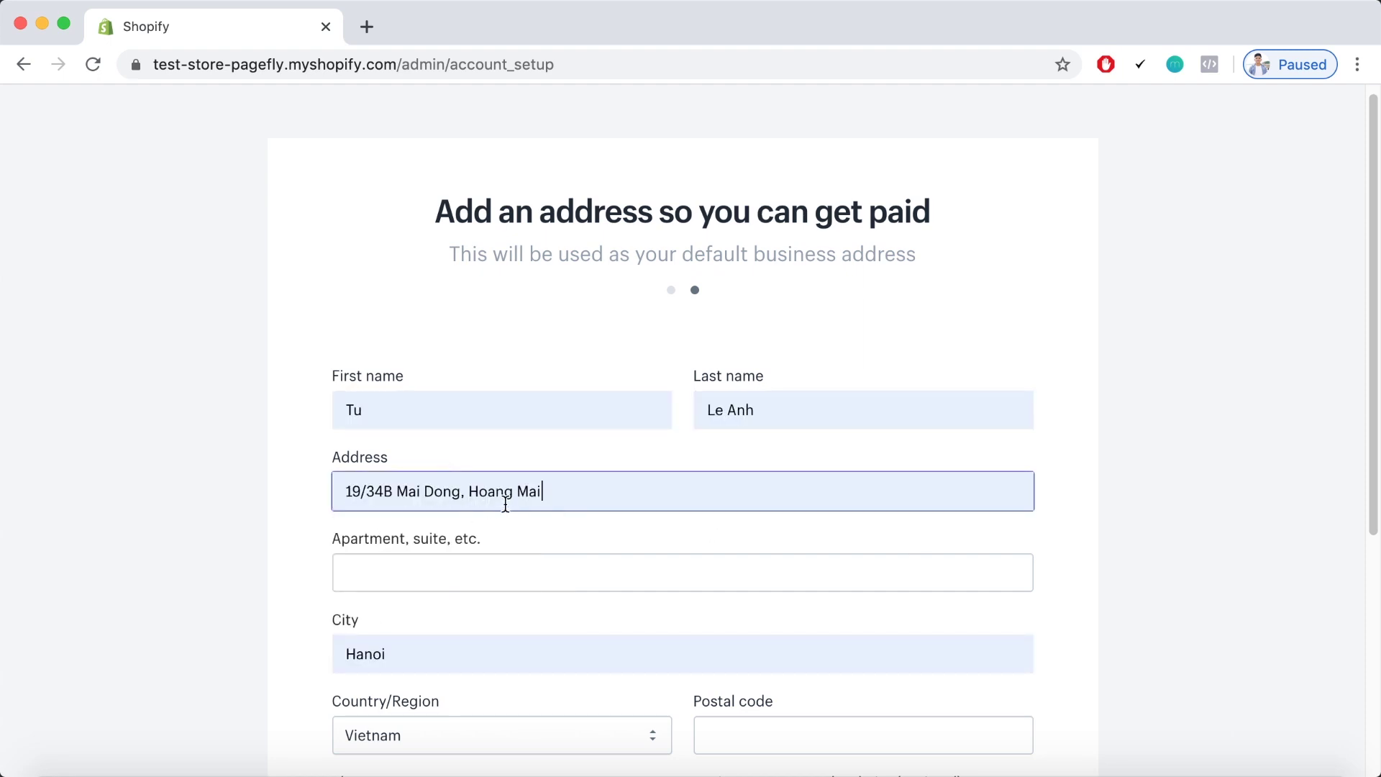
double_click(532, 492)
key(BackSpace)
key(BackSpace)
key(BackSpace)
key(BackSpace)
key(BackSpace)
key(BackSpace)
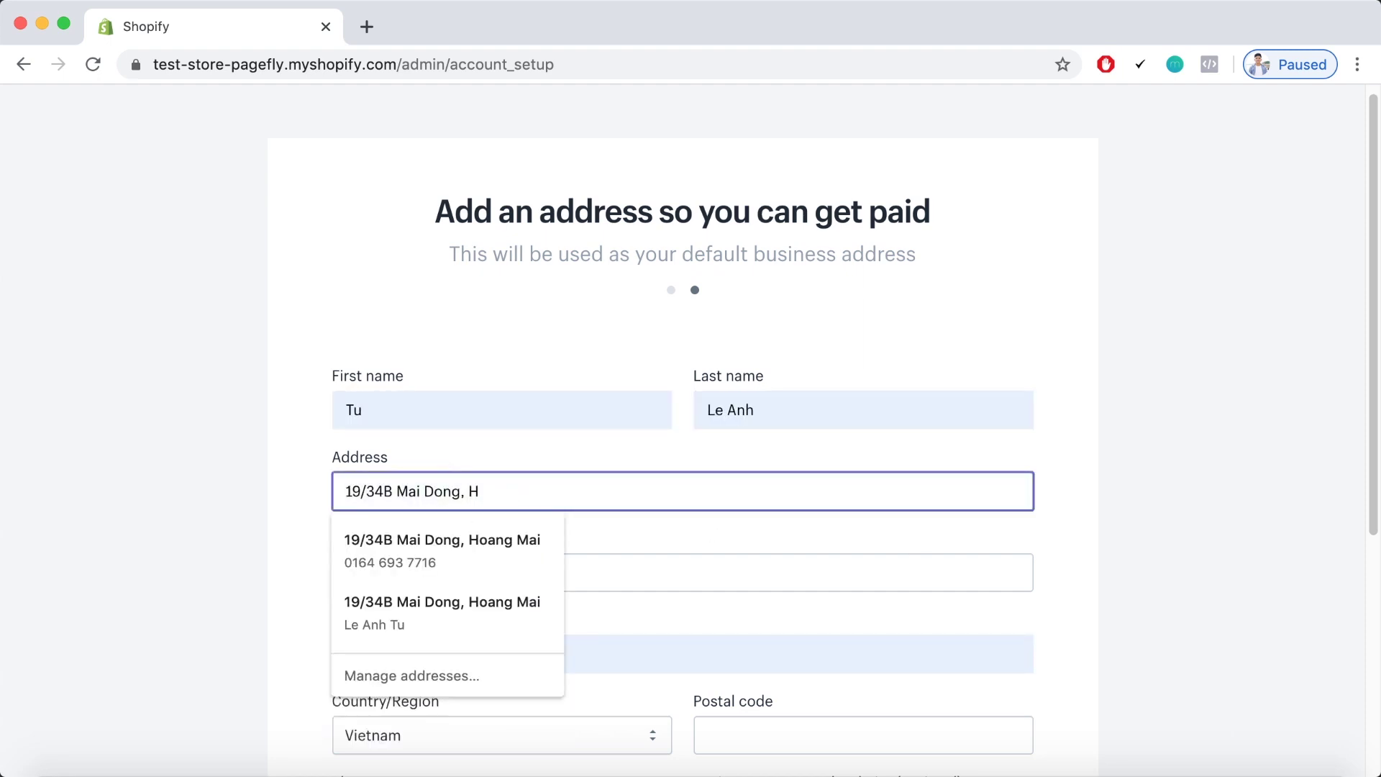
key(BackSpace)
key(BackSpace)
key(BackSpace)
key(BackSpace)
key(BackSpace)
key(BackSpace)
key(BackSpace)
key(BackSpace)
key(BackSpace)
key(BackSpace)
key(BackSpace)
text(Hoang Dao Thuy)
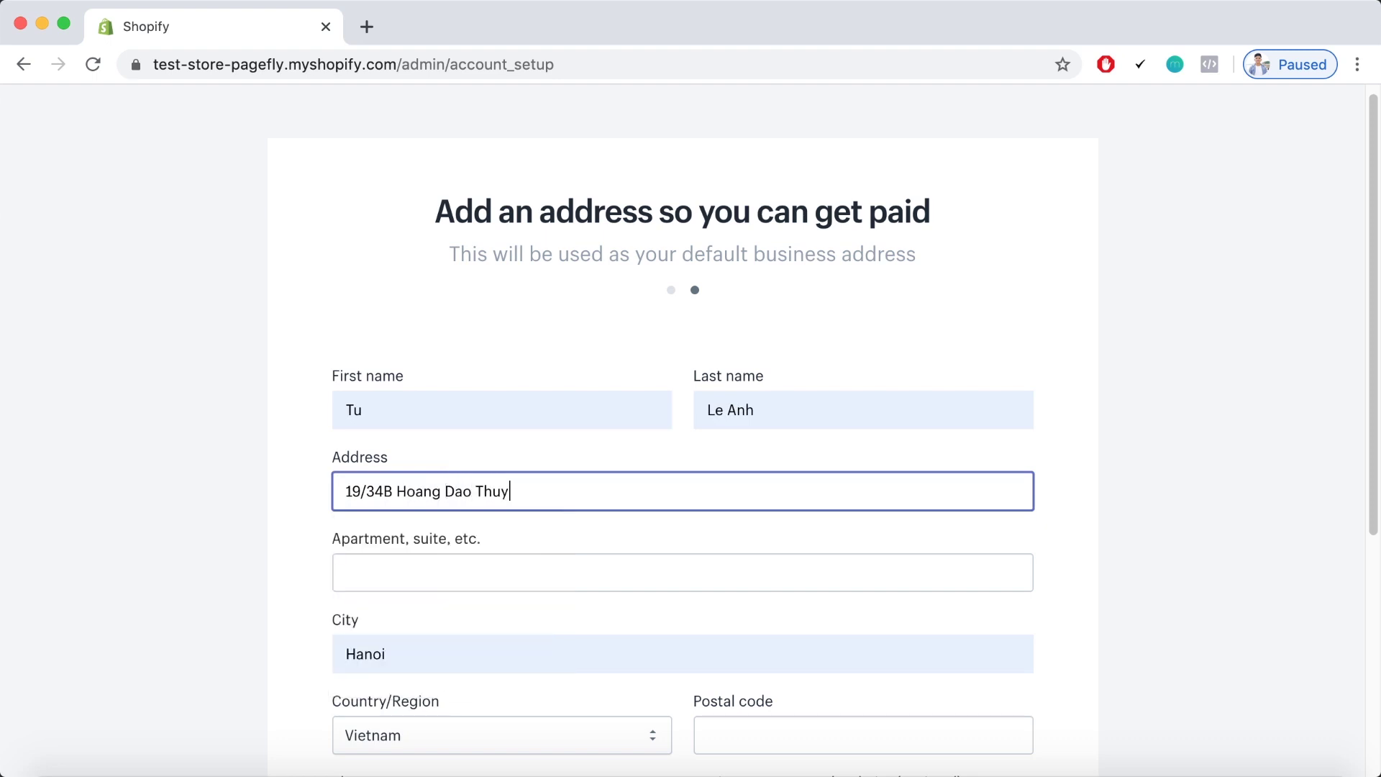
key(Tab)
Enter the postal code, removing the extra zero, and the business phone number
scroll(682, 432, down, 2)
key(Tab)
key(Tab)
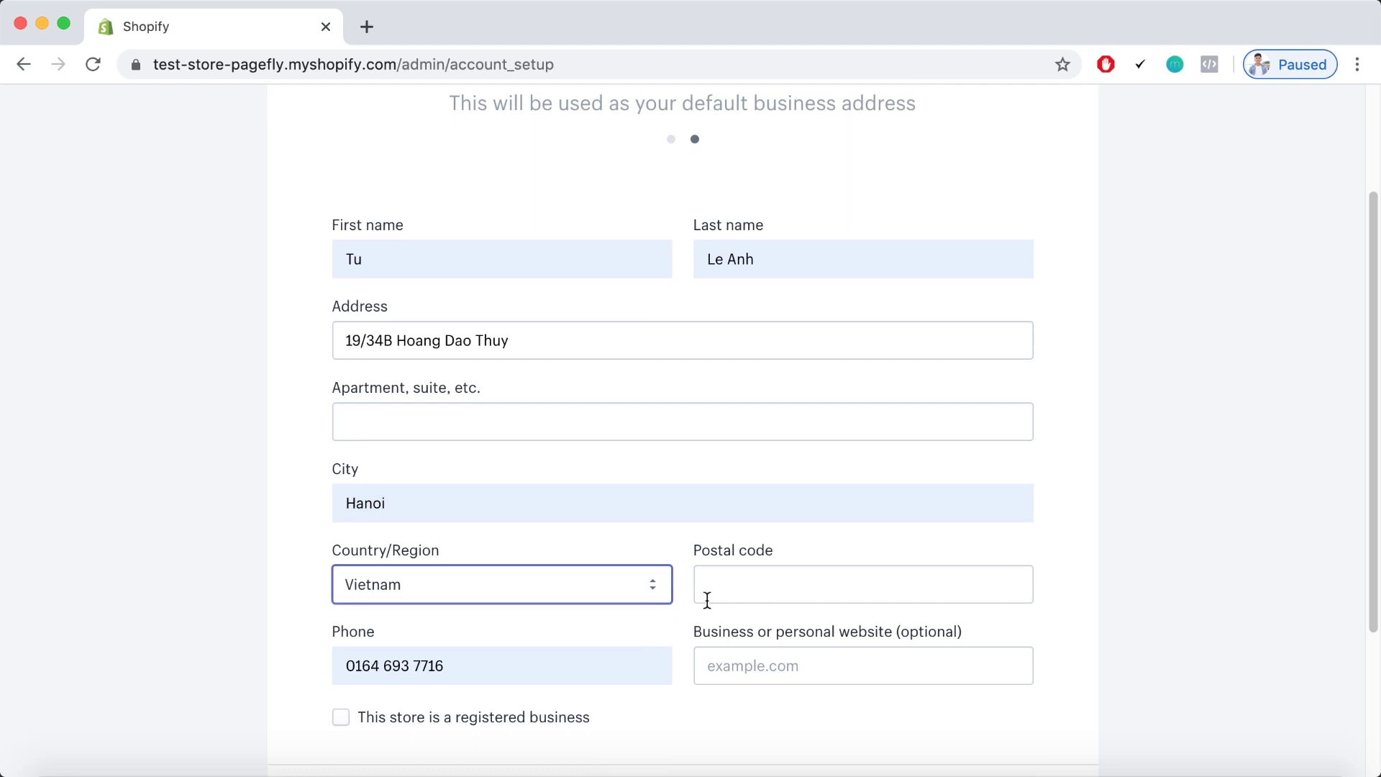
click(772, 591)
text(1000000)
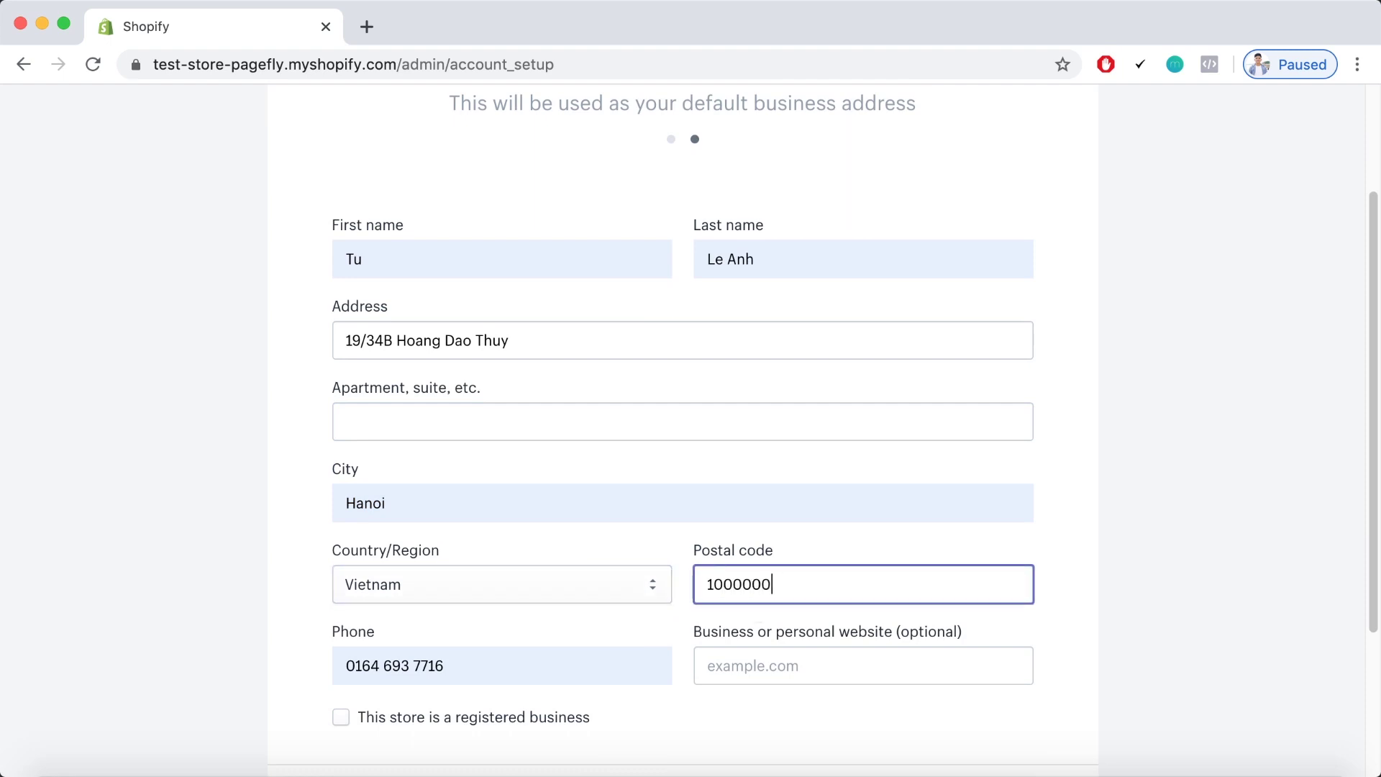
key(BackSpace)
click(581, 660)
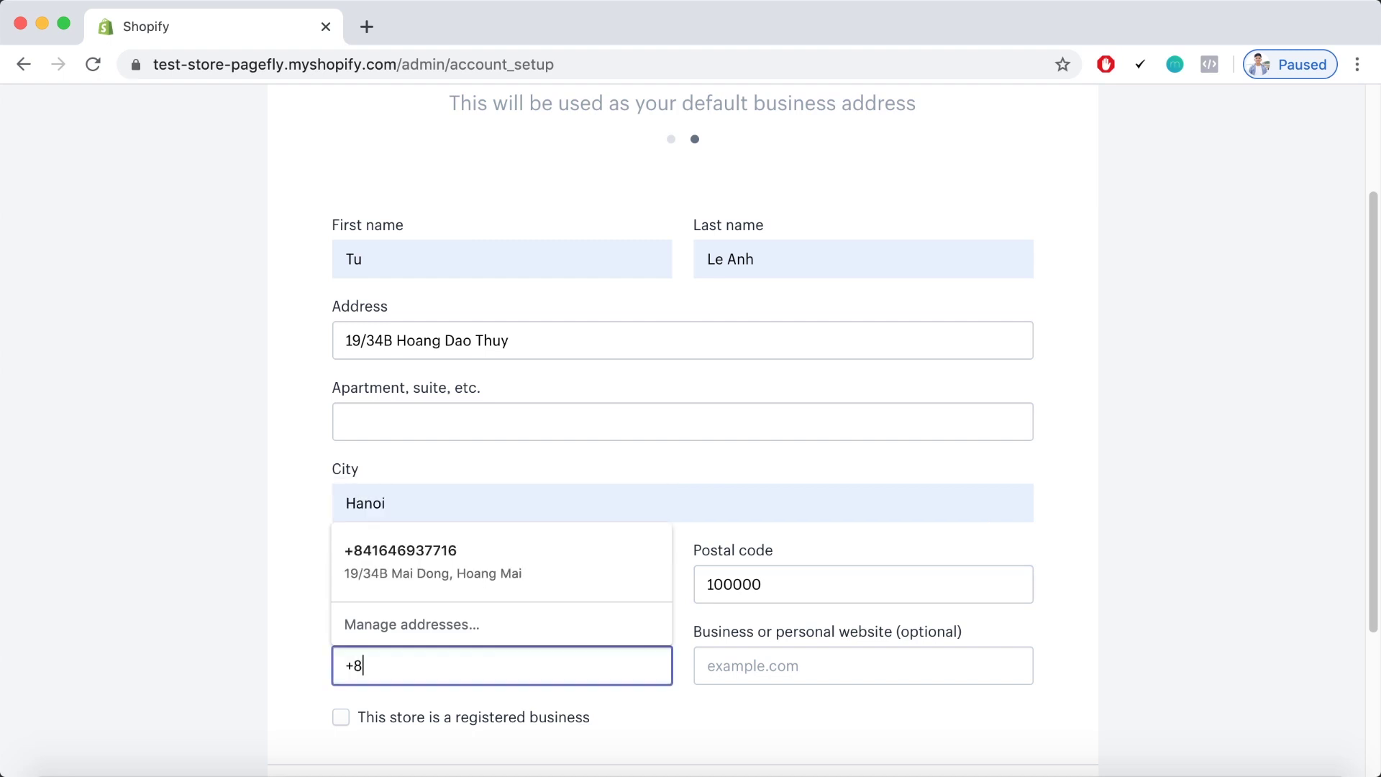
text(41234567)
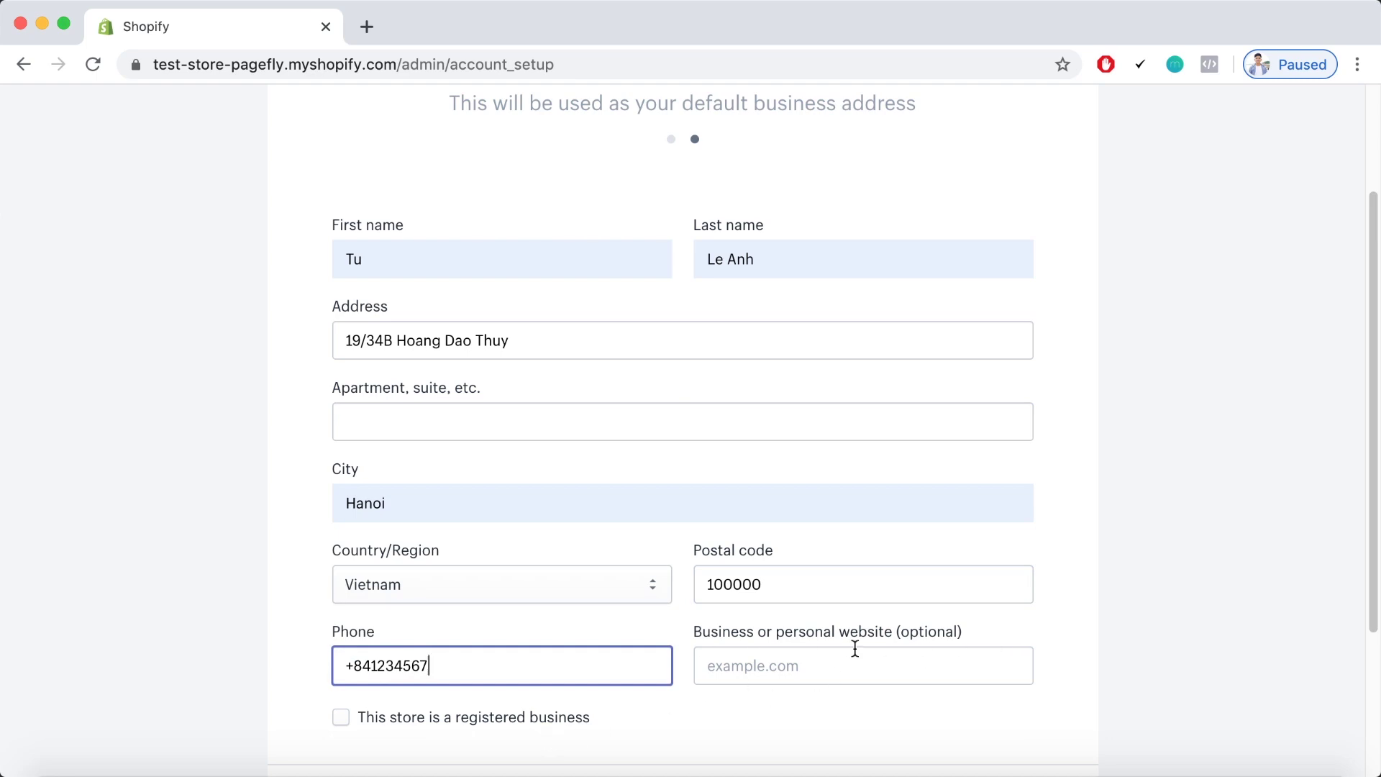
click(1185, 599)
Submit the business address form to enter the new store
scroll(1184, 597, up, 3)
scroll(1184, 596, down, 5)
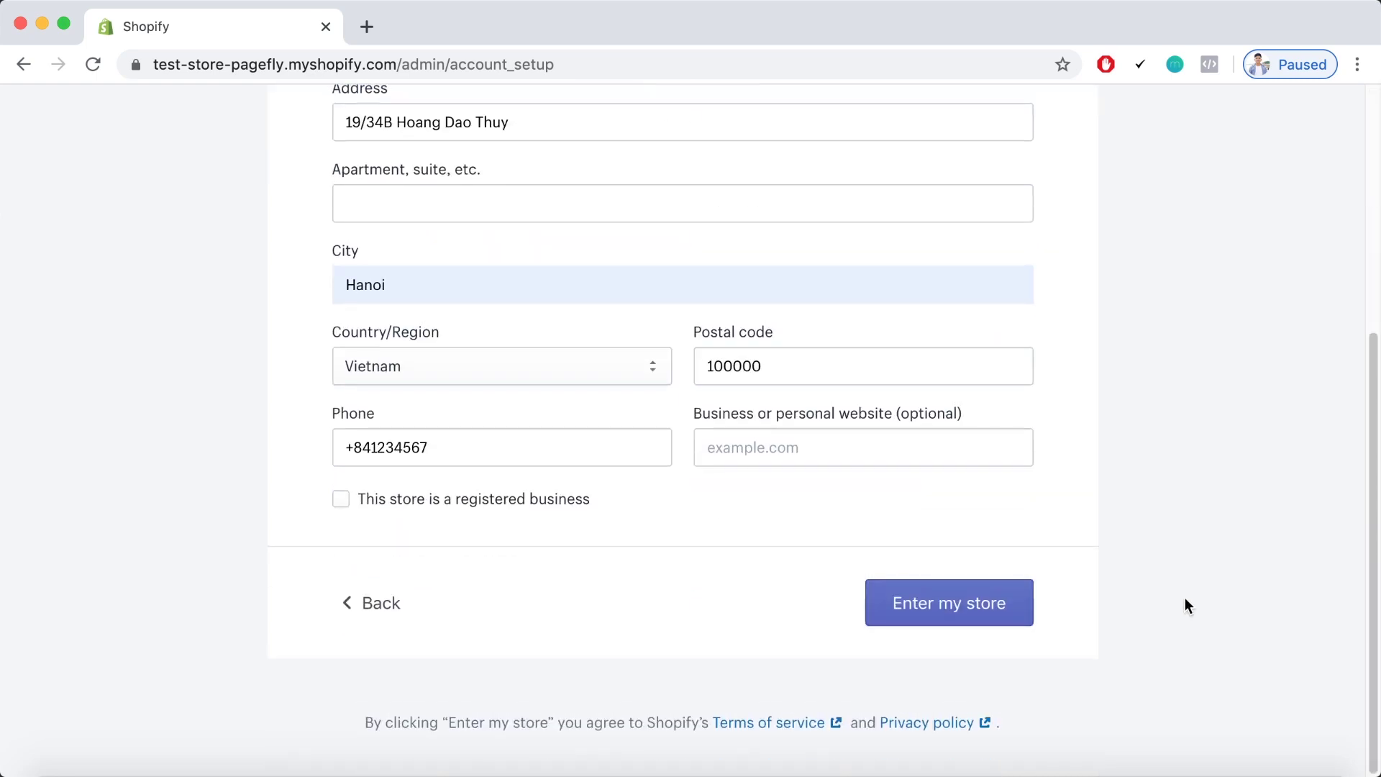
scroll(1184, 597, up, 5)
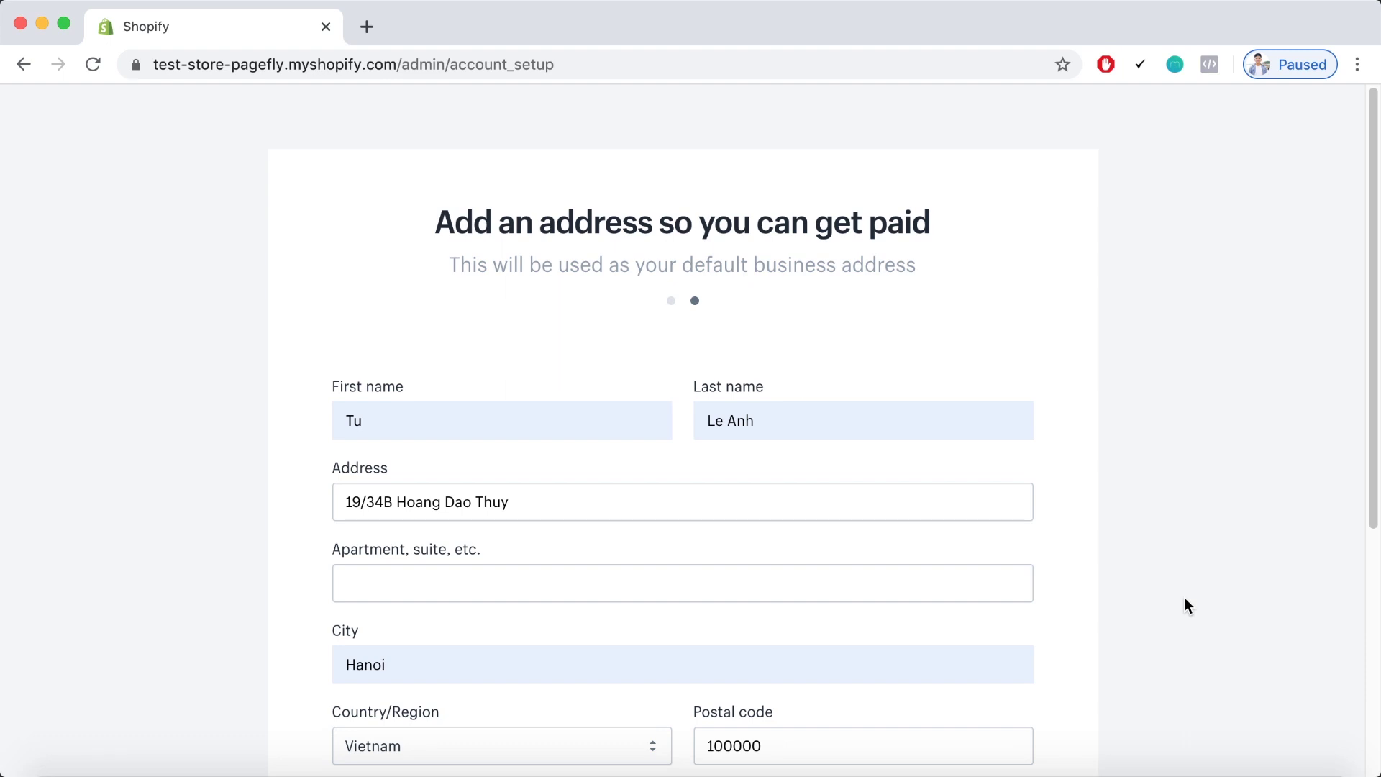
scroll(1185, 599, down, 5)
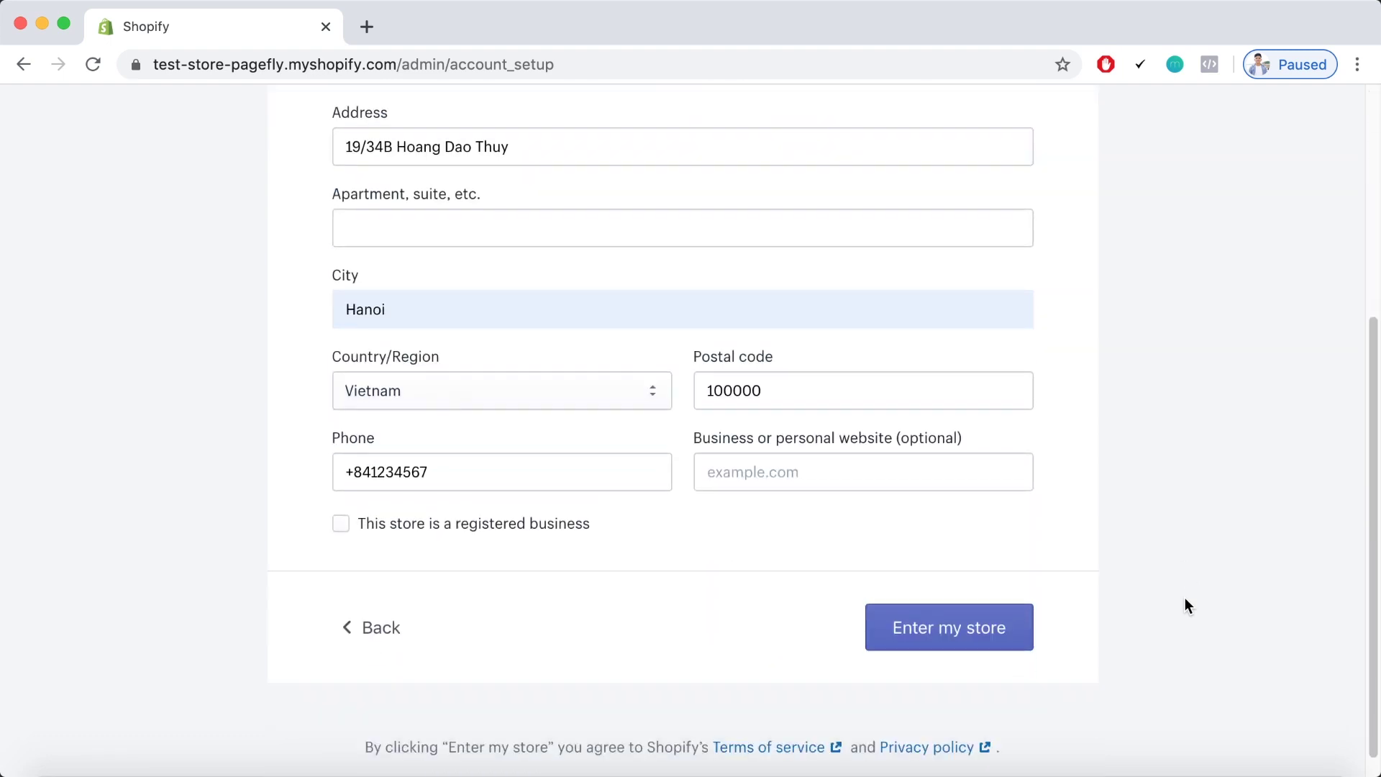
click(962, 651)
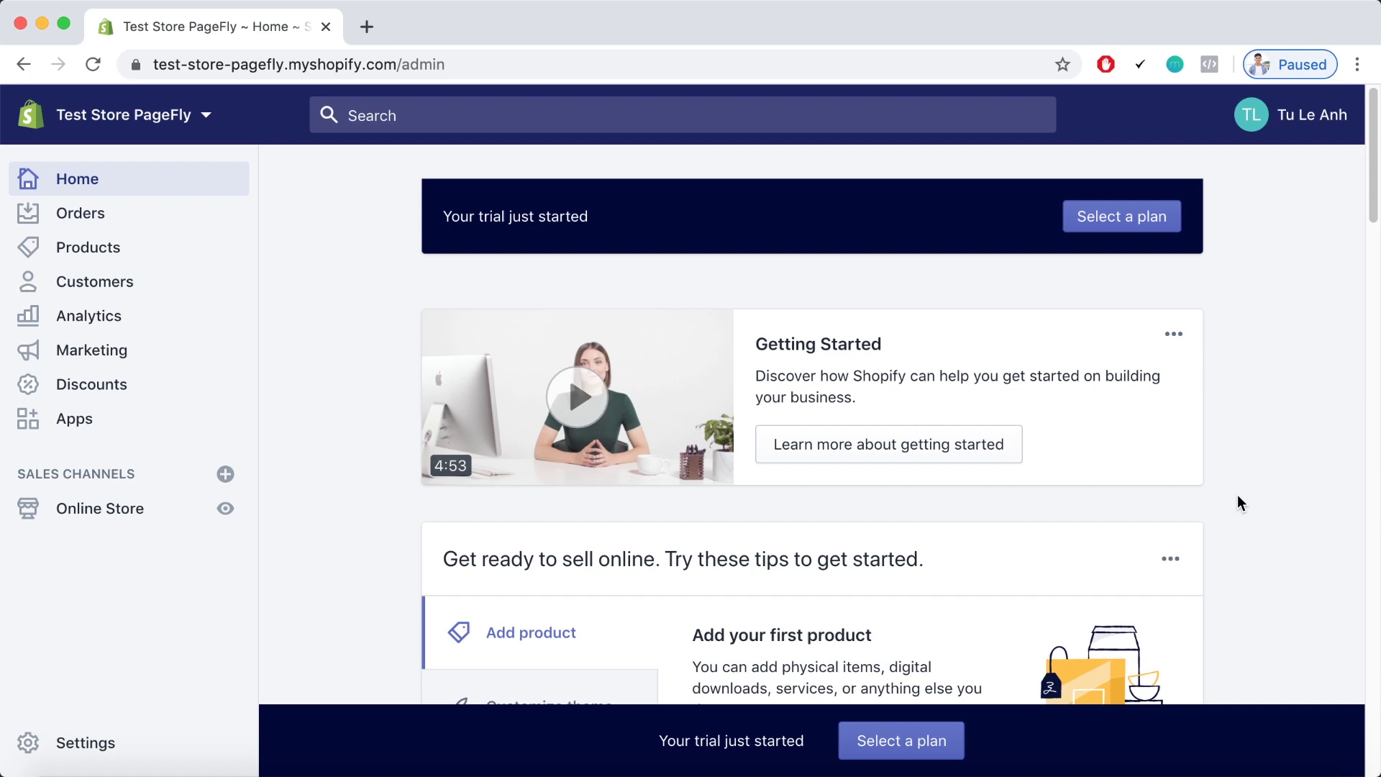
scroll(1236, 494, down, 5)
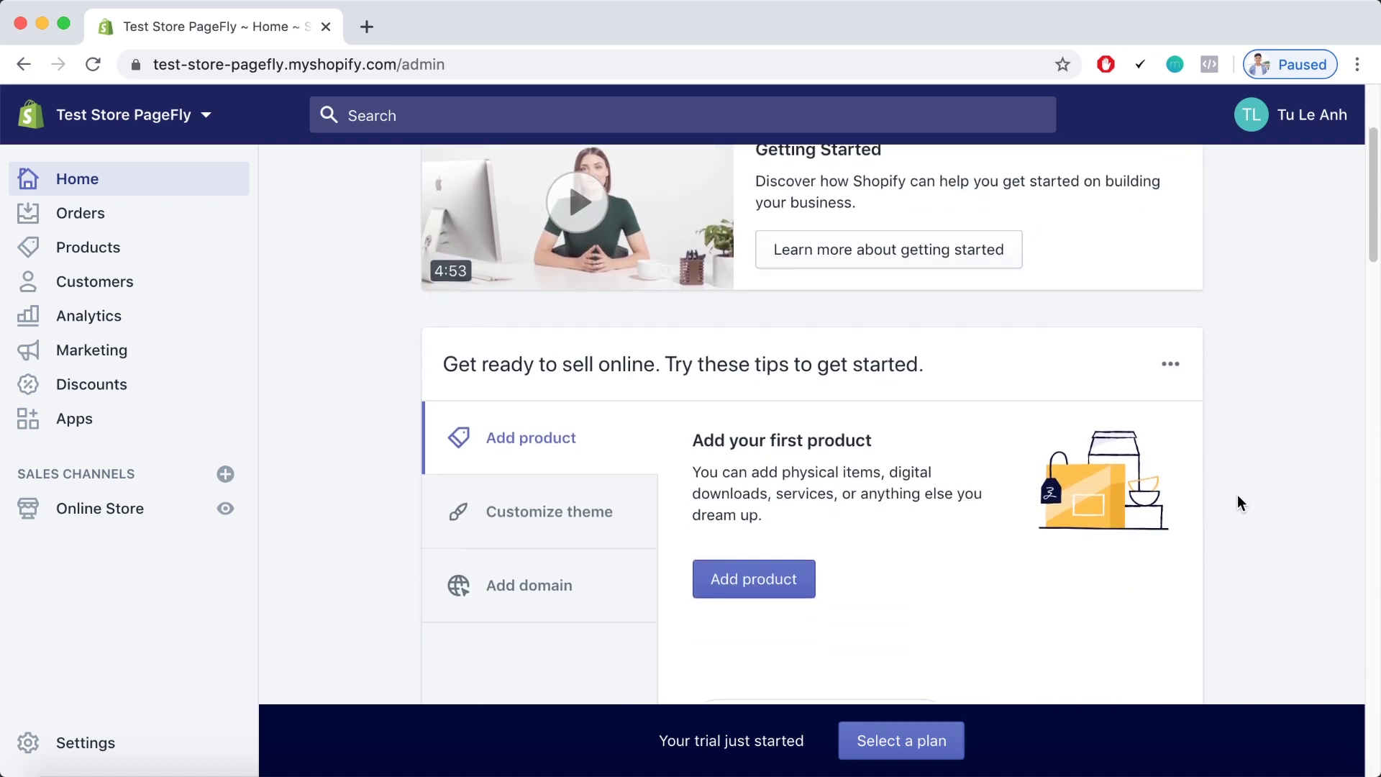
scroll(1237, 494, down, 5)
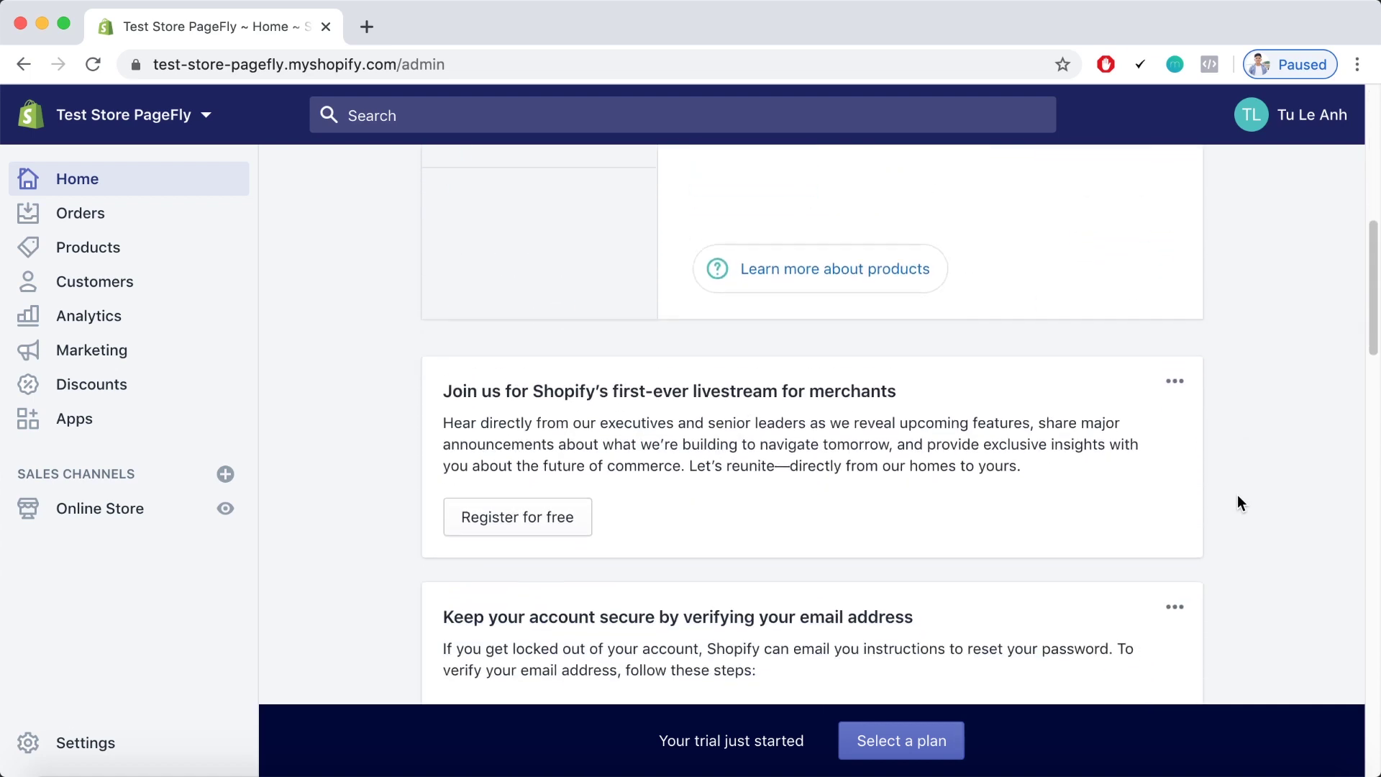
scroll(1237, 494, down, 2)
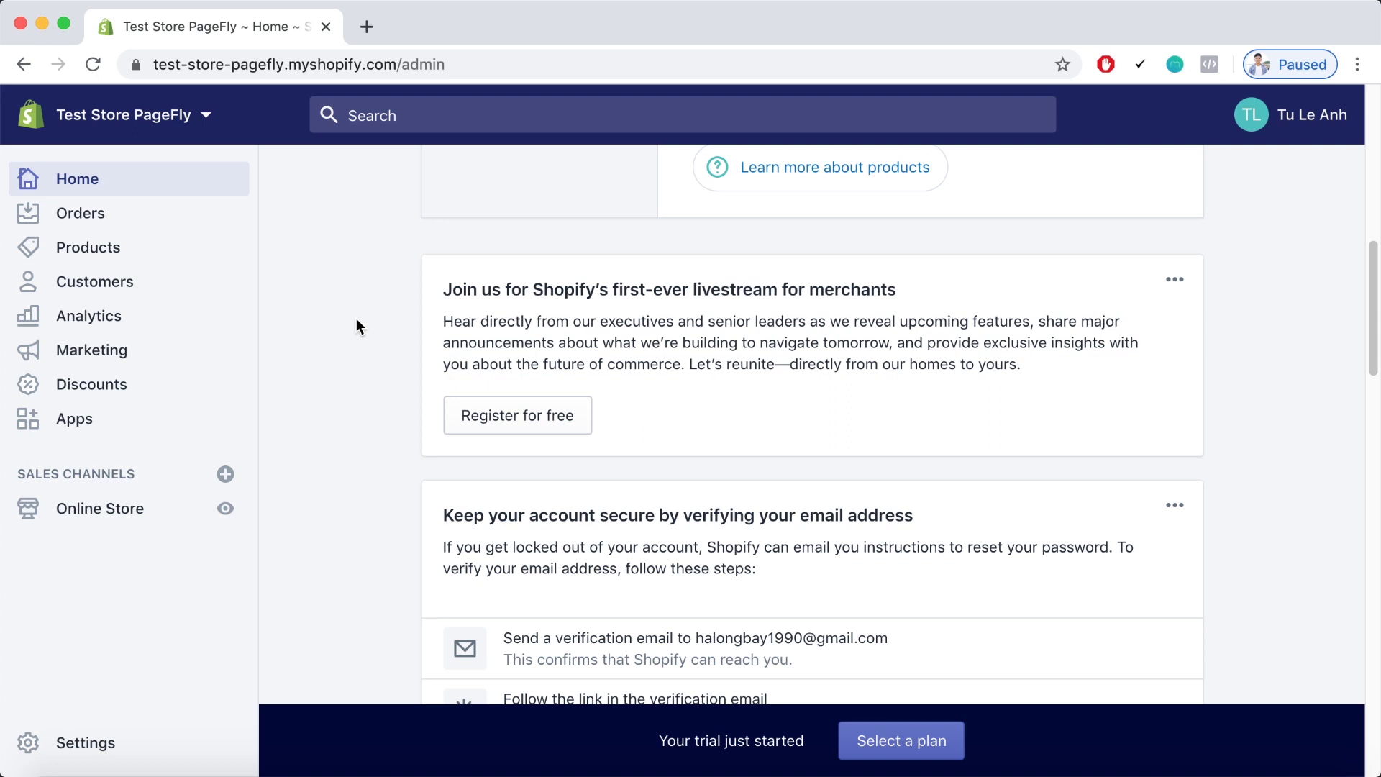
scroll(356, 322, down, 1)
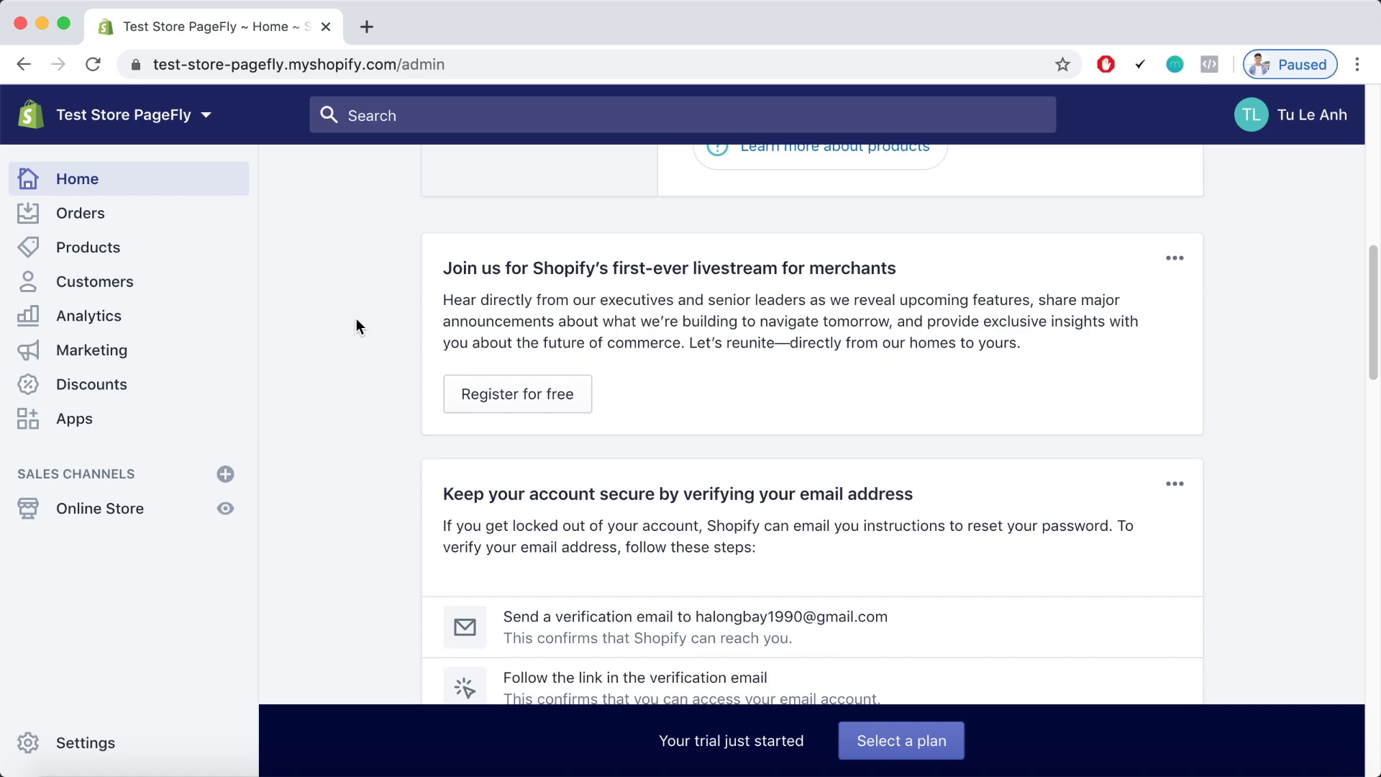
scroll(386, 472, down, 10)
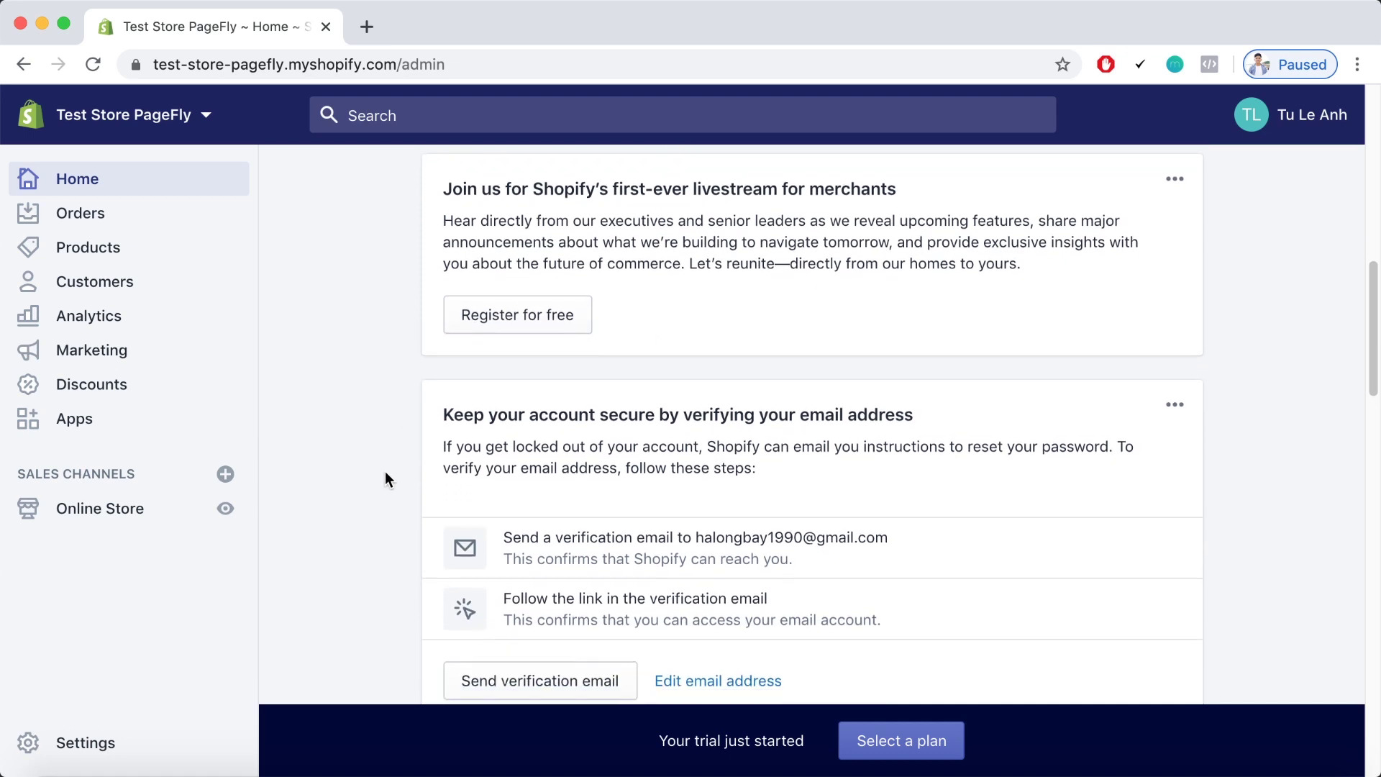
scroll(385, 472, down, 2)
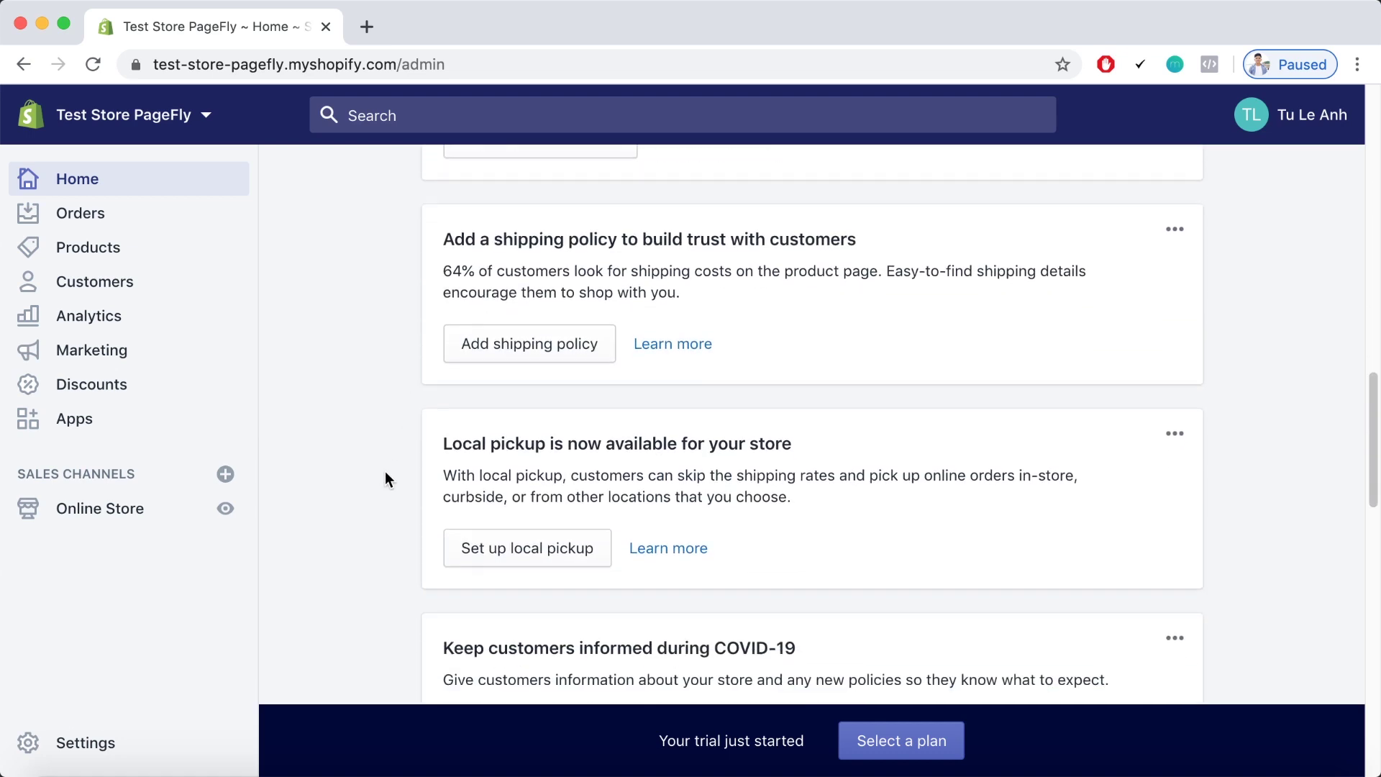
scroll(386, 472, down, 1)
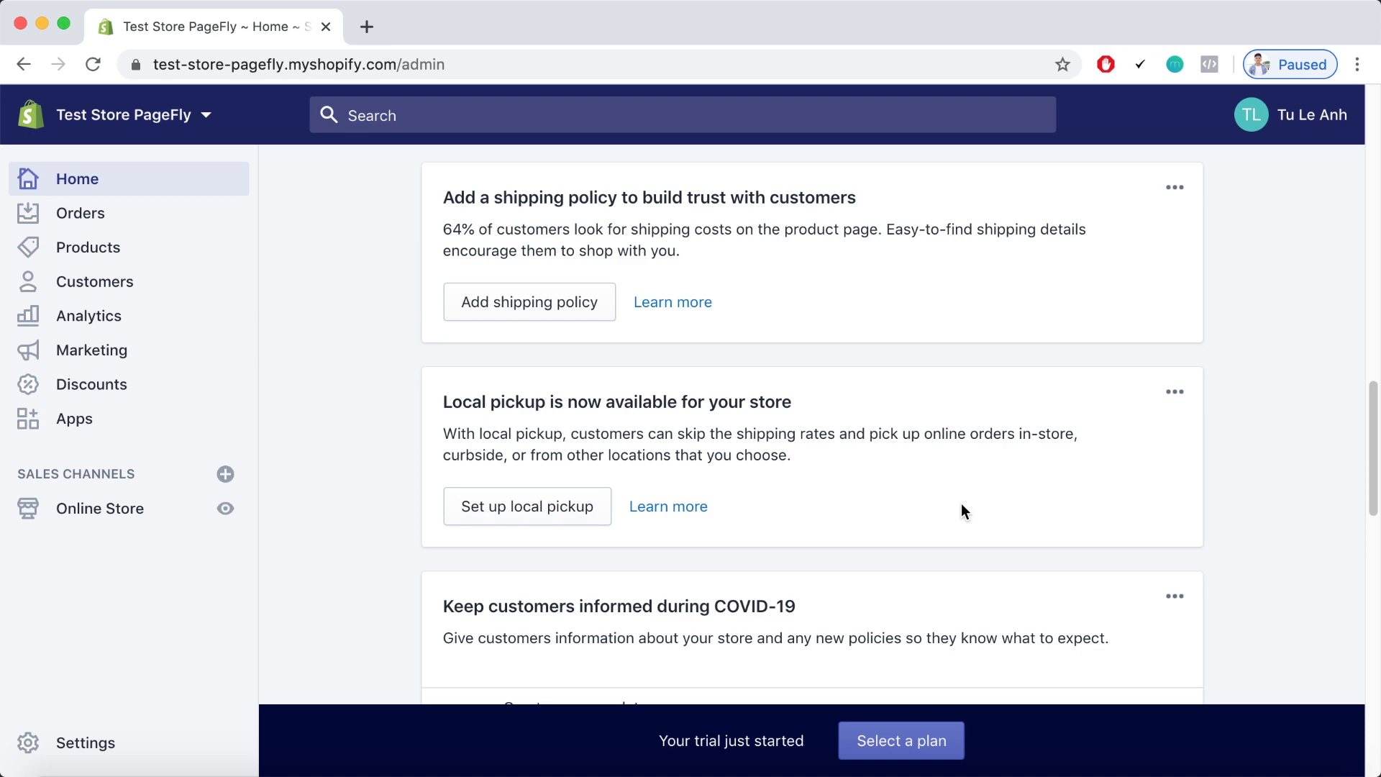
scroll(1263, 503, down, 5)
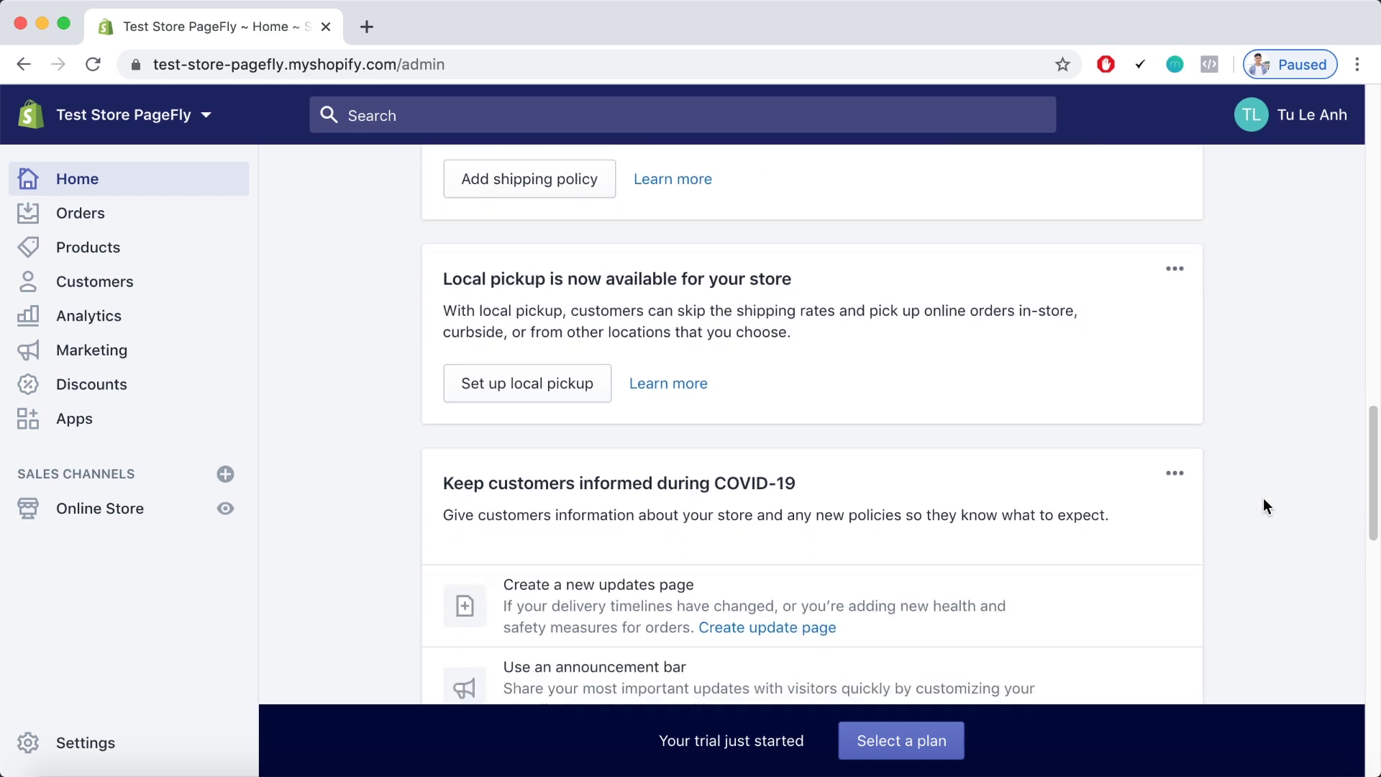
scroll(1263, 503, down, 1)
scroll(1263, 504, up, 1)
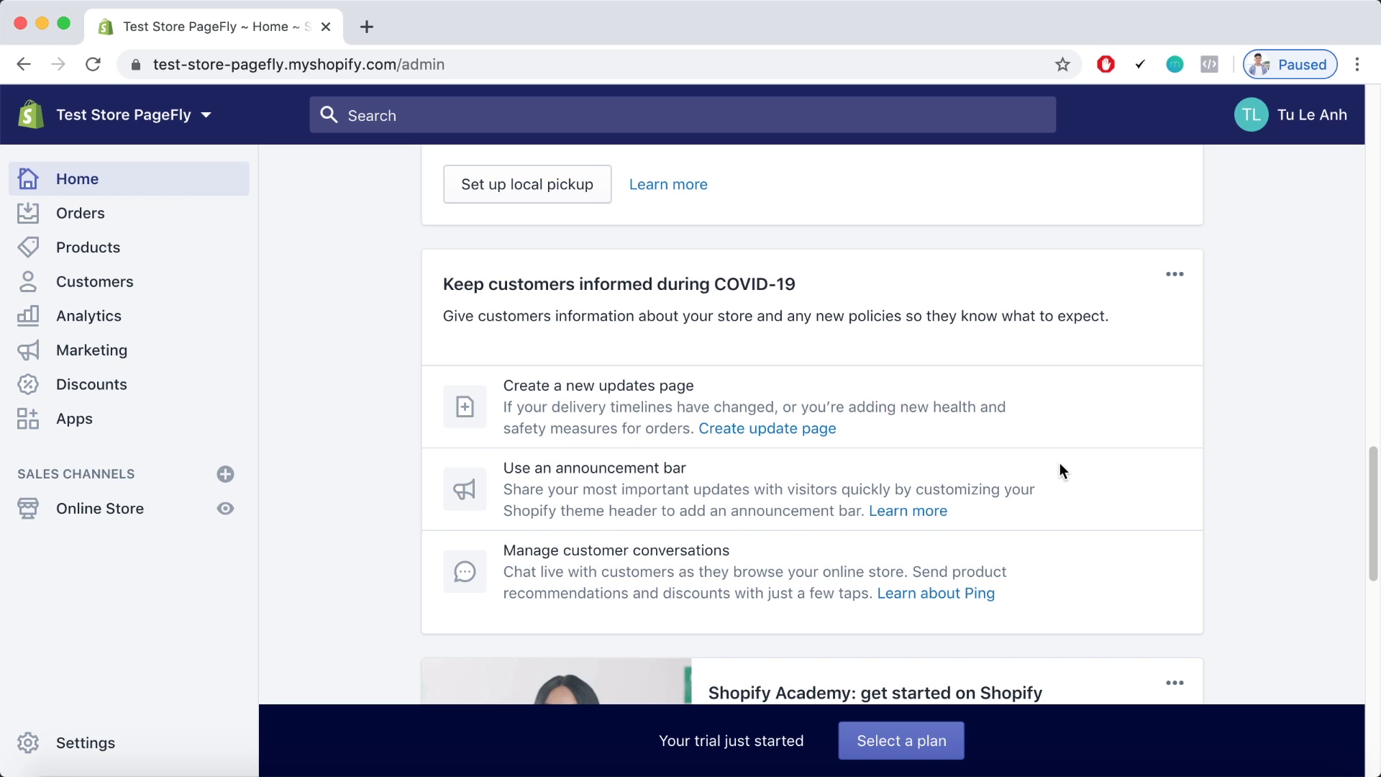
Open the announcement bar guide in a new tab, view it, then the shopify.com tab
right_click(903, 508)
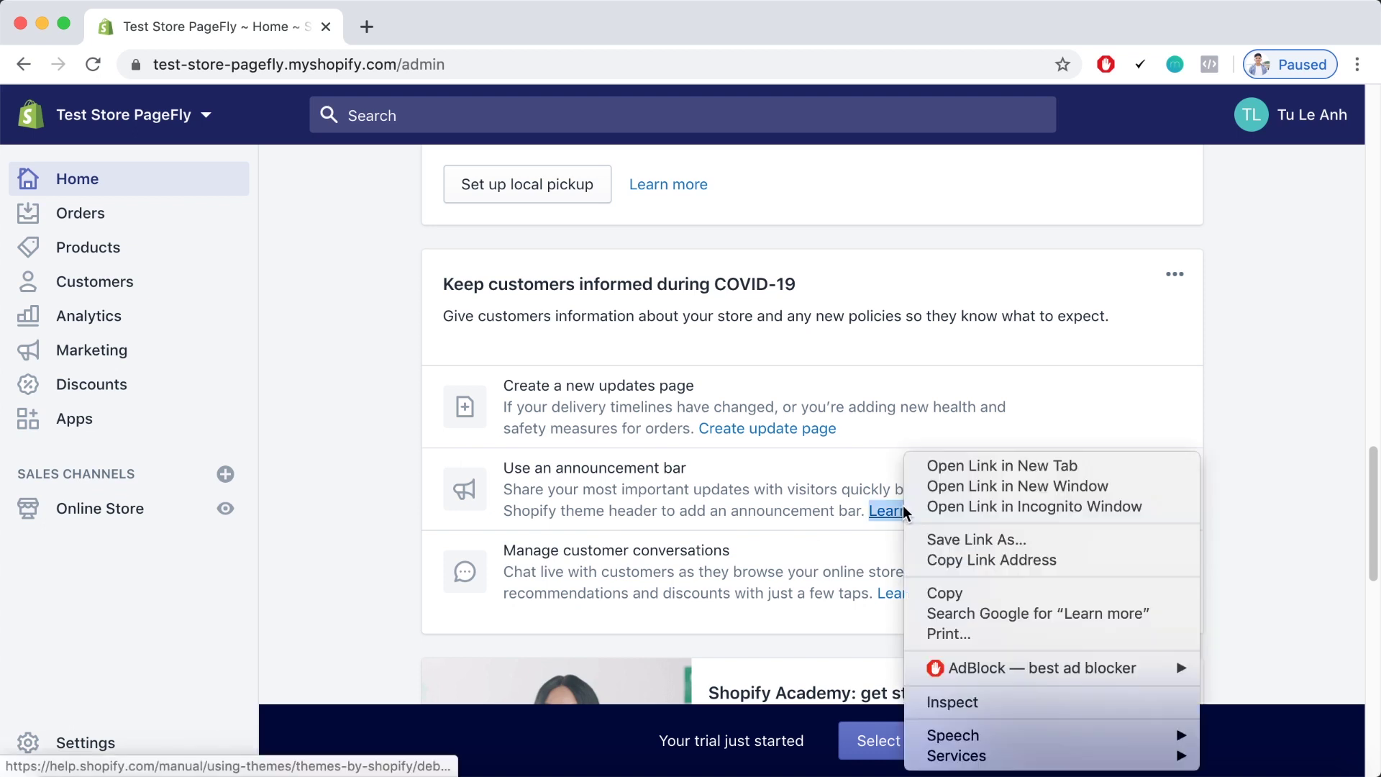
click(992, 464)
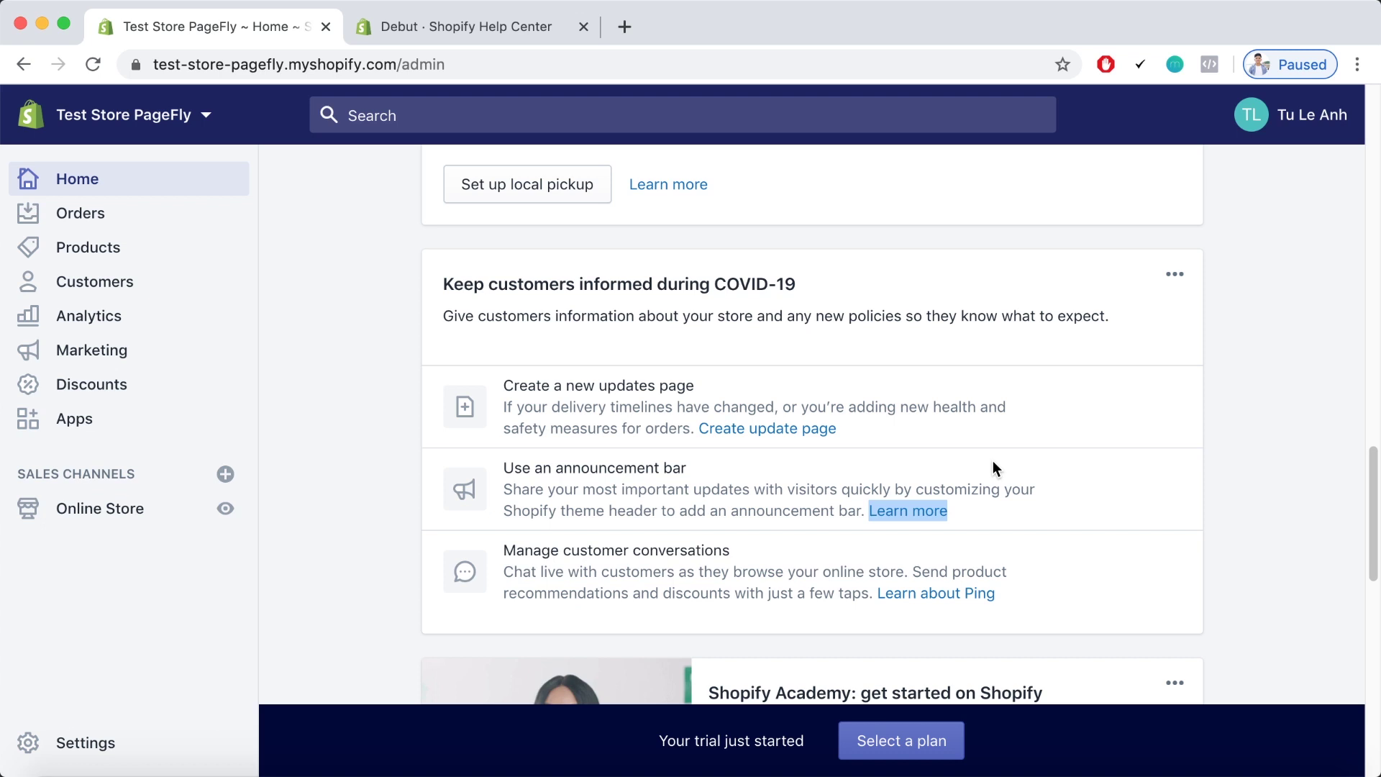
click(515, 24)
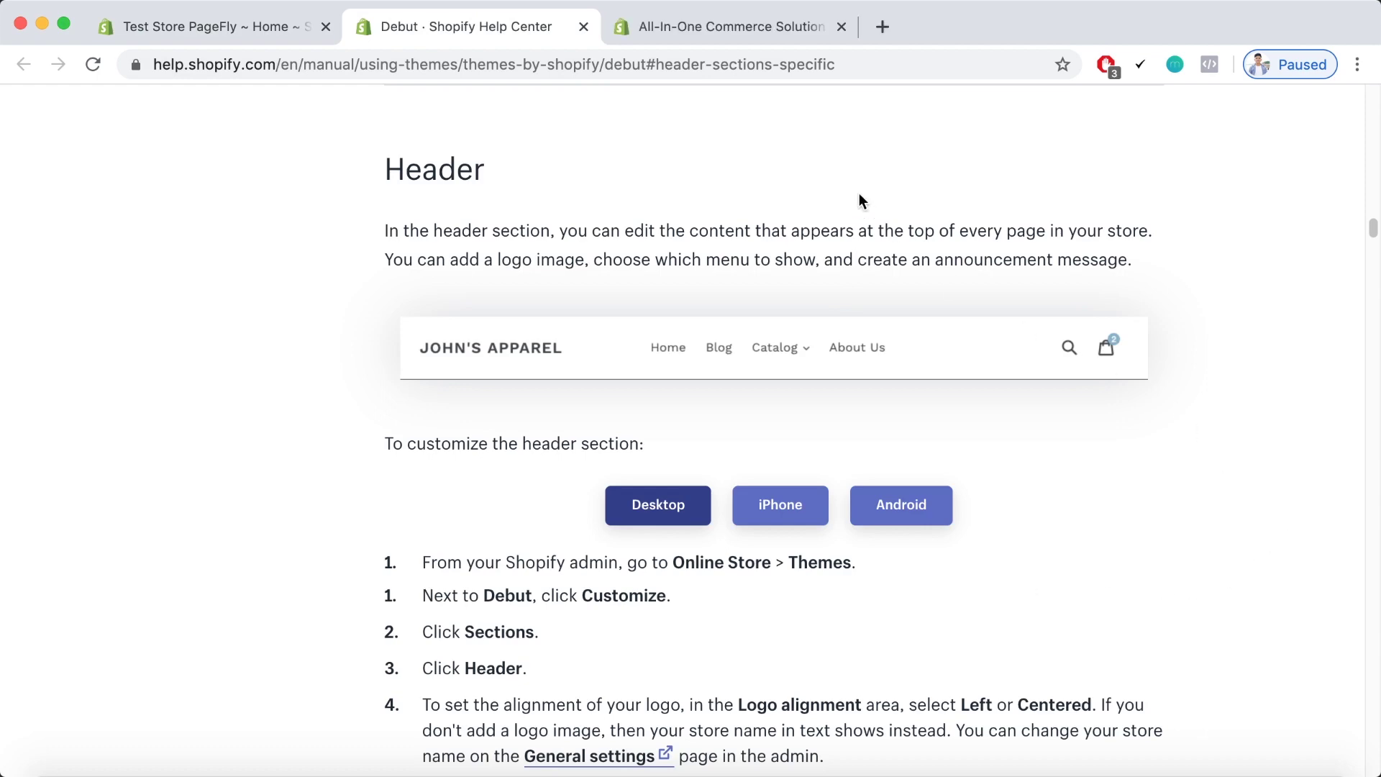
click(701, 28)
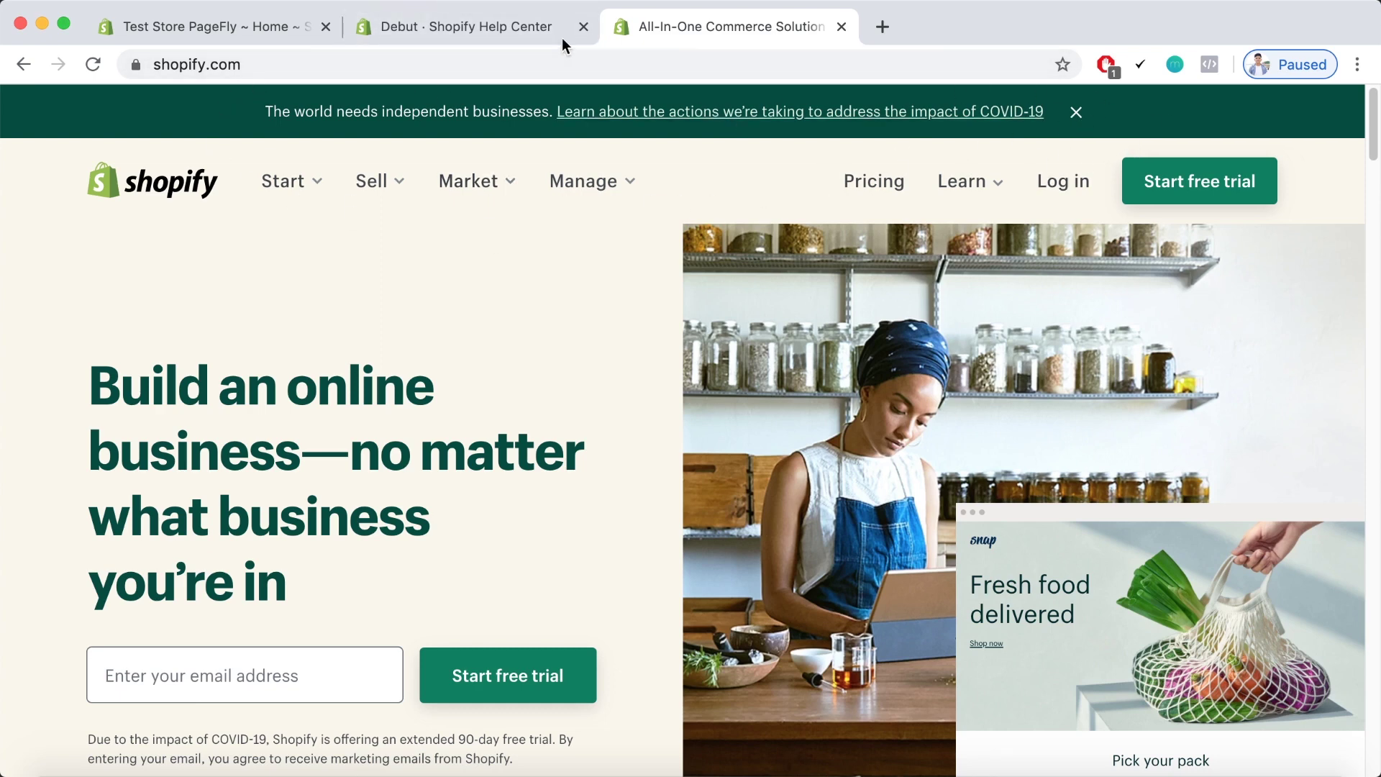
Back on the admin Home, open the 'Learn about Ping' guide in a new tab
click(211, 35)
scroll(1238, 466, down, 2)
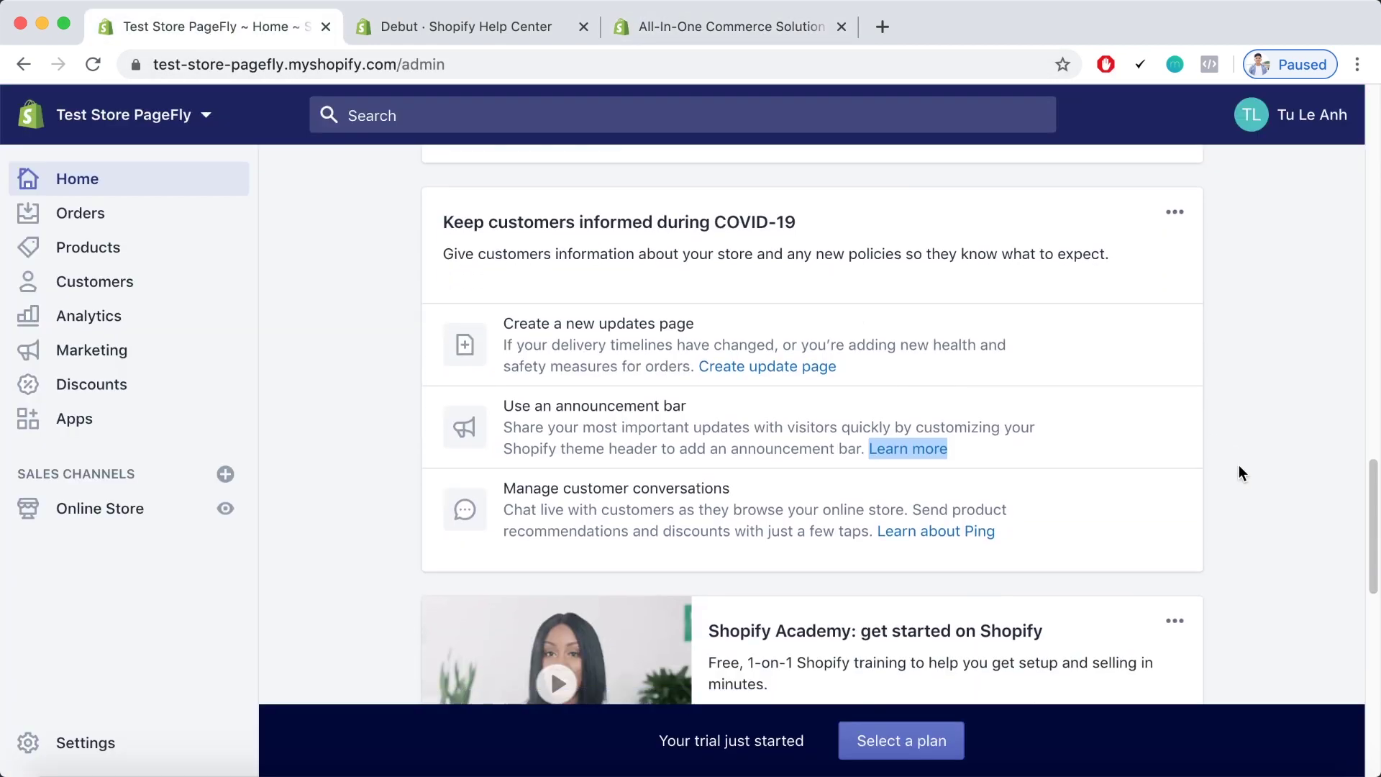
click(369, 534)
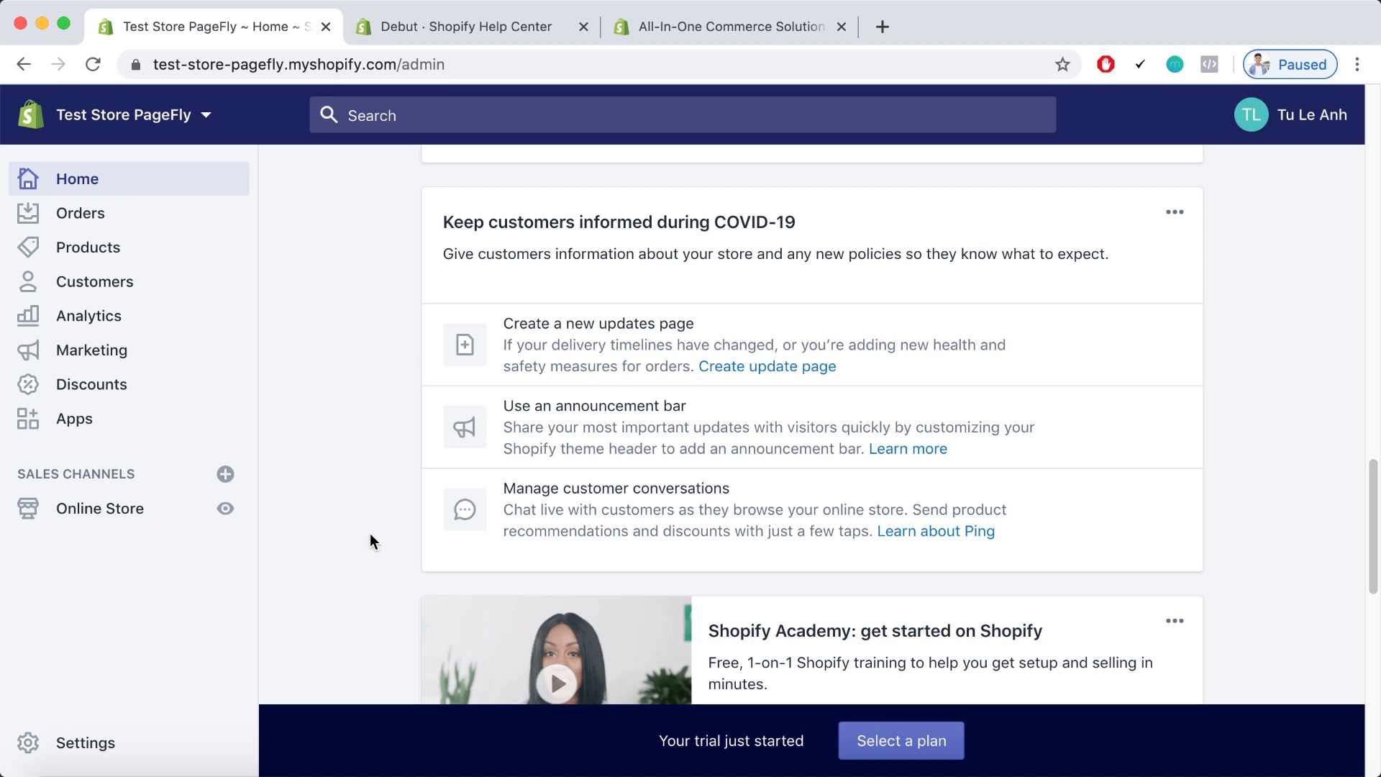
right_click(958, 531)
click(1053, 466)
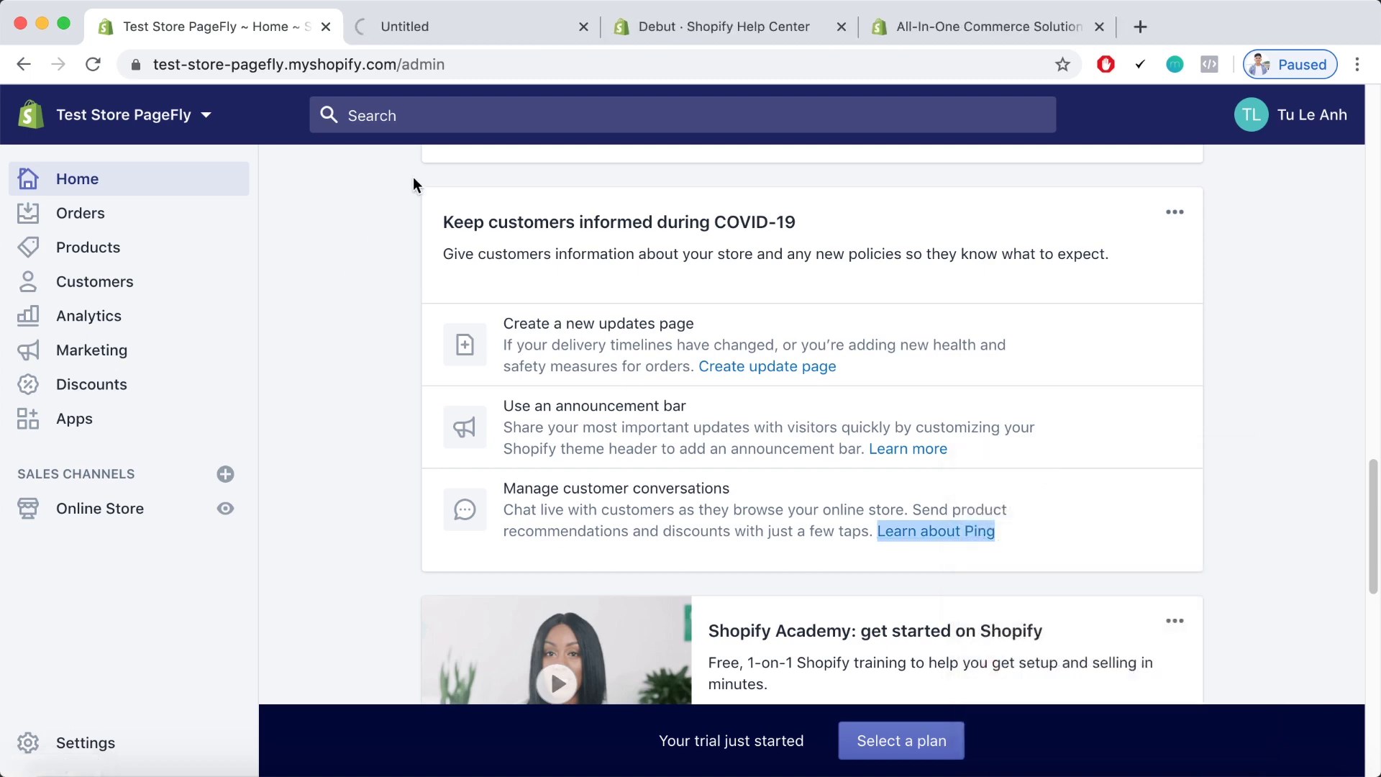
Switch to the Shopify Ping tab and look over the chat page
click(451, 25)
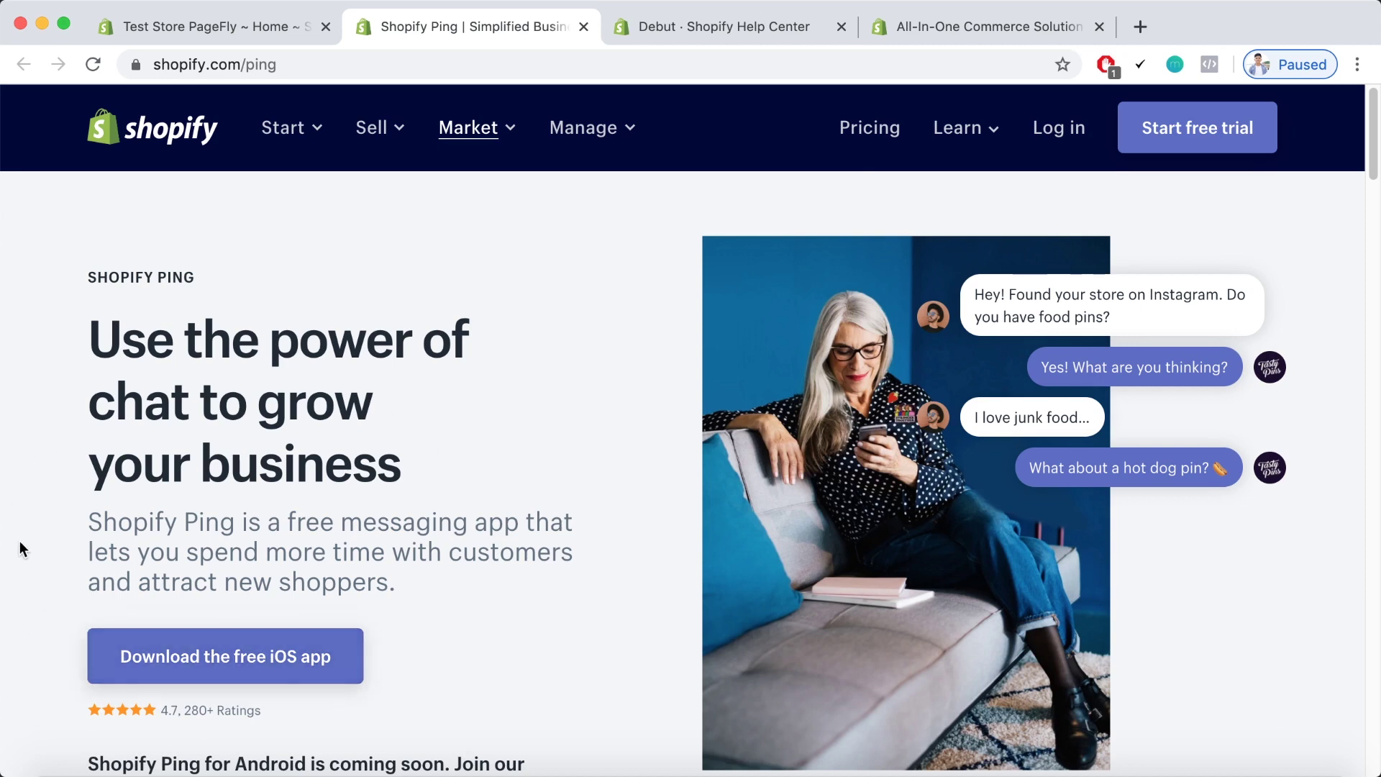
scroll(32, 564, down, 1)
scroll(32, 564, up, 1)
Return to the store admin tab and go to the Marketing section
key(ctrl+shift+Tab)
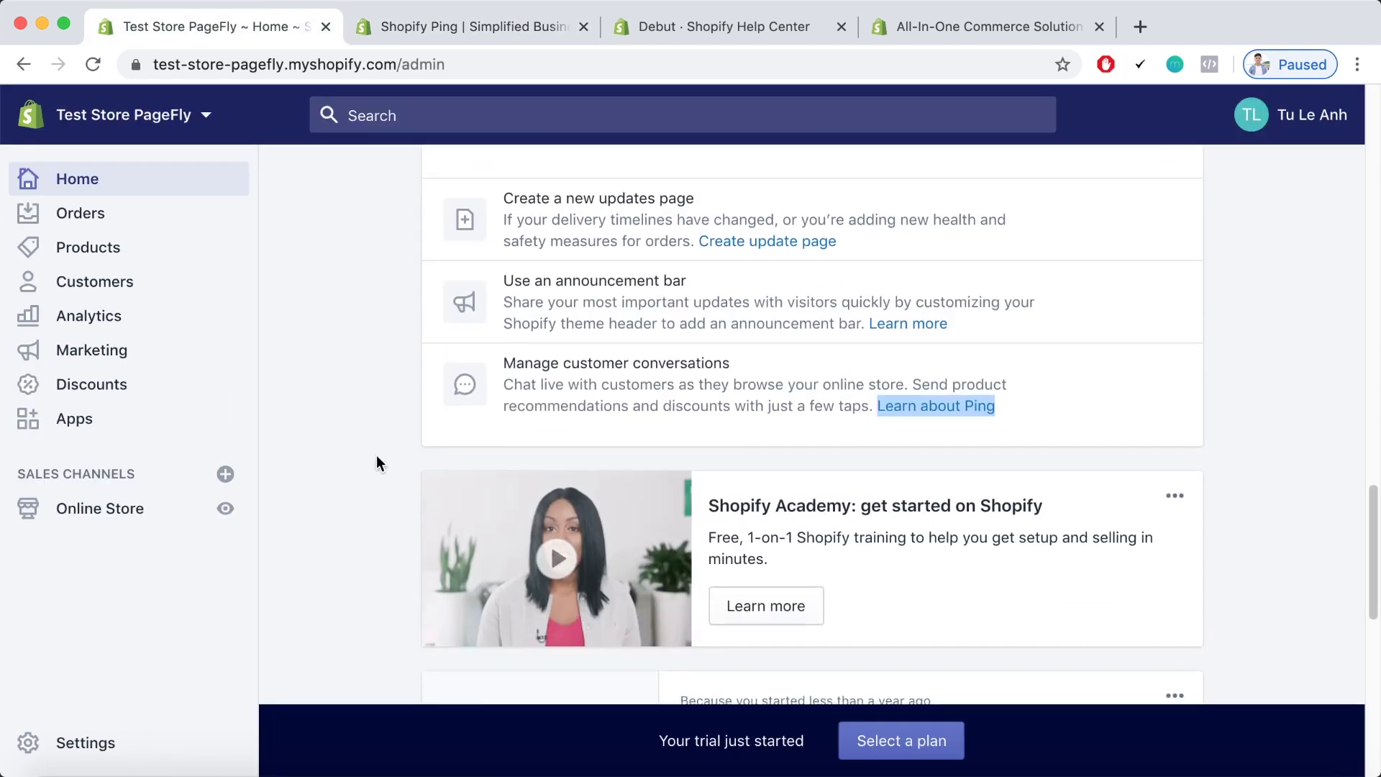
scroll(376, 455, down, 3)
scroll(377, 456, up, 4)
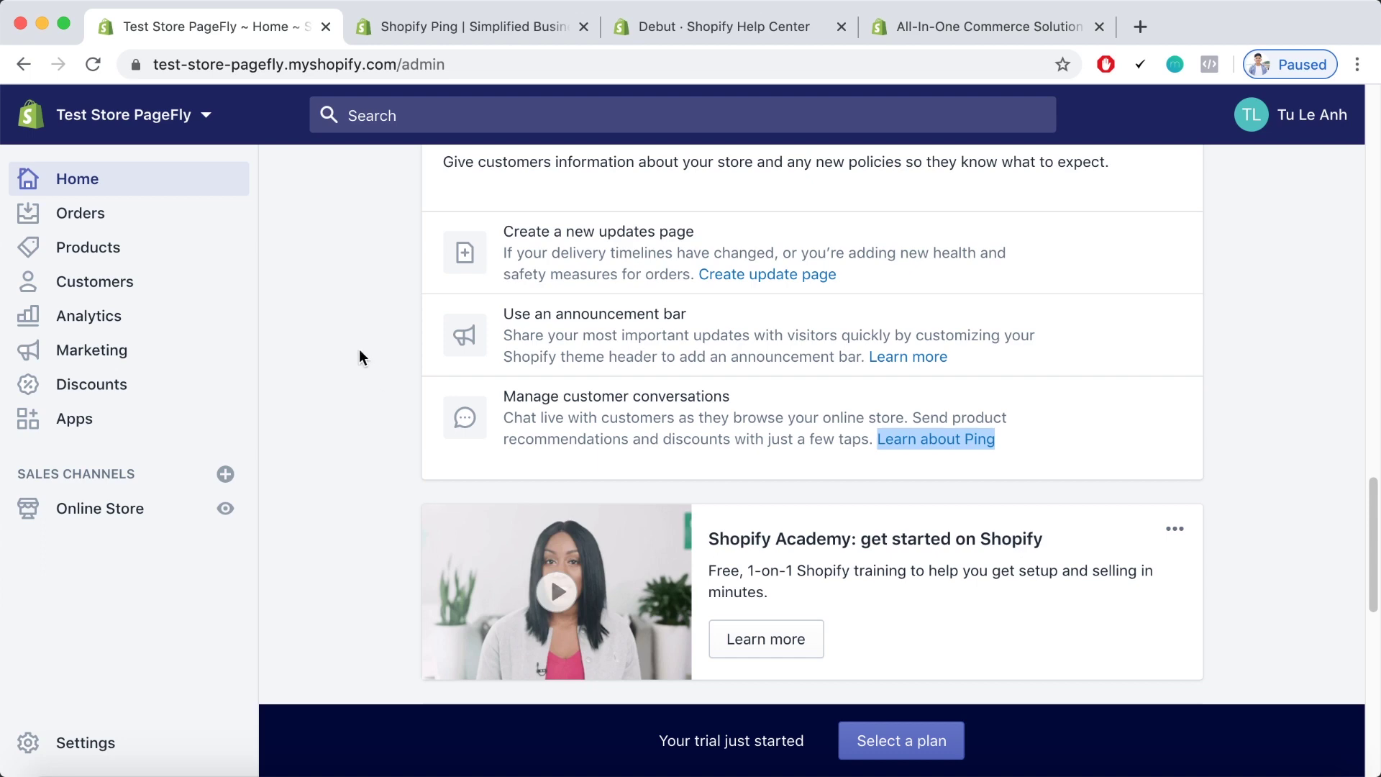
click(137, 354)
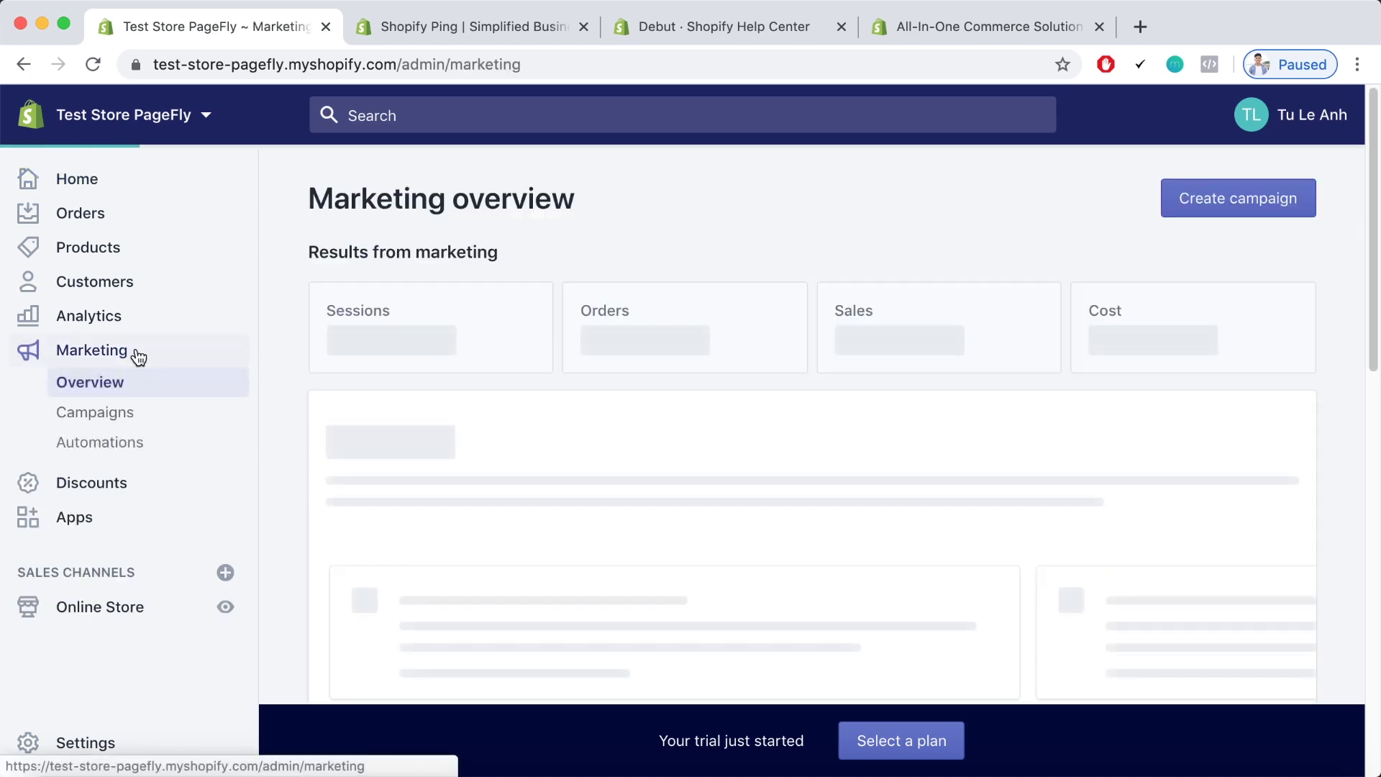